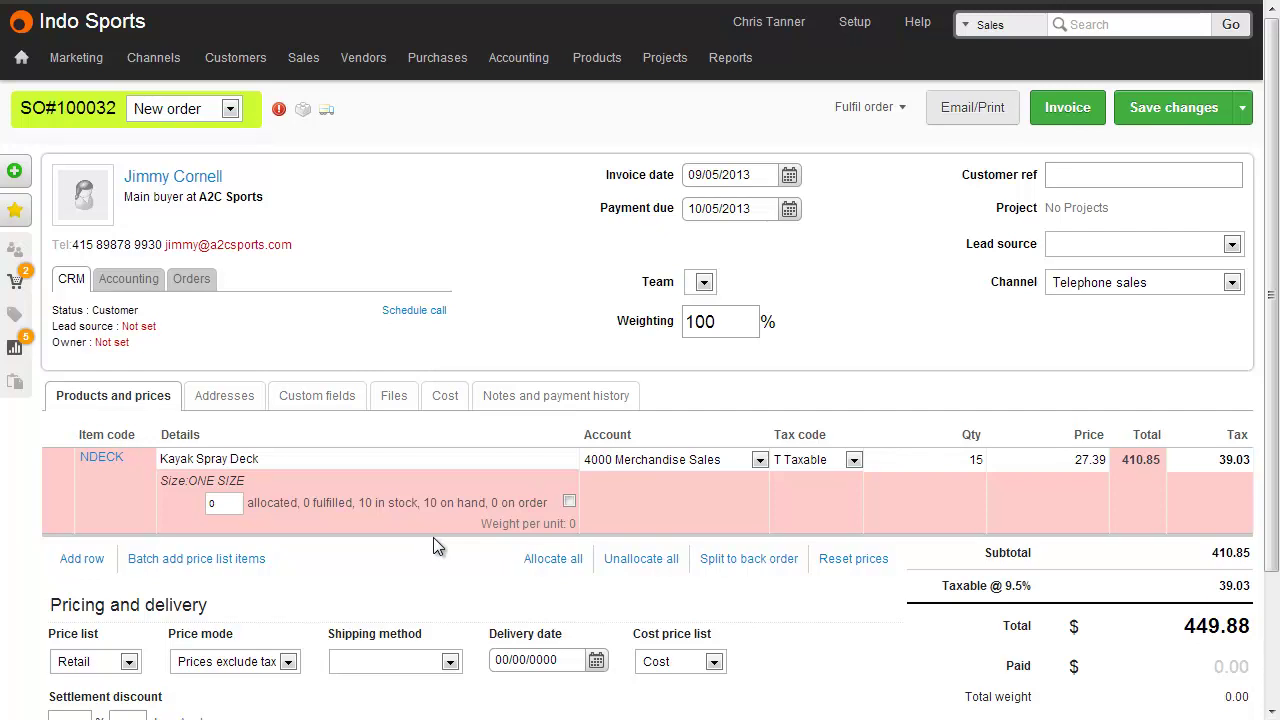
- Dismiss the all-allocated alert and save SO#100032 with 10 of 15 Kayak Spray Decks allocated
{"action": "left_click", "coordinate": [553, 559]}
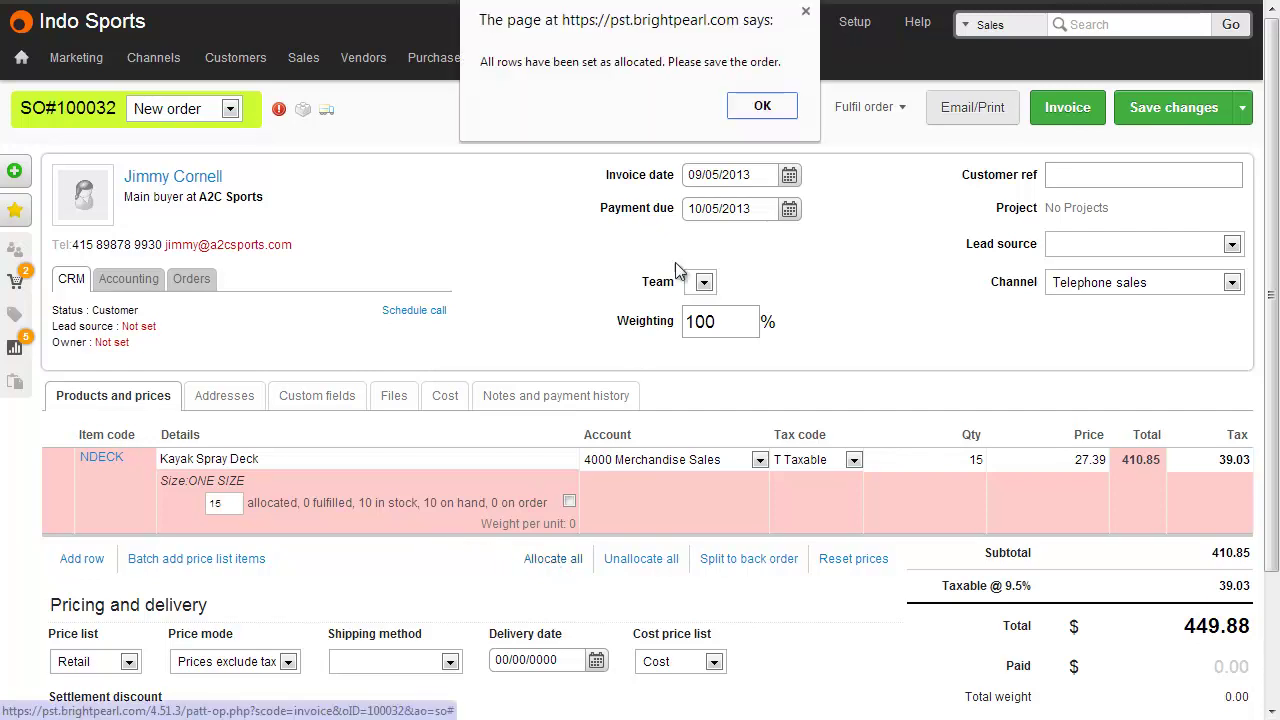
{"action": "left_click", "coordinate": [762, 106]}
{"action": "left_click", "coordinate": [1176, 110]}
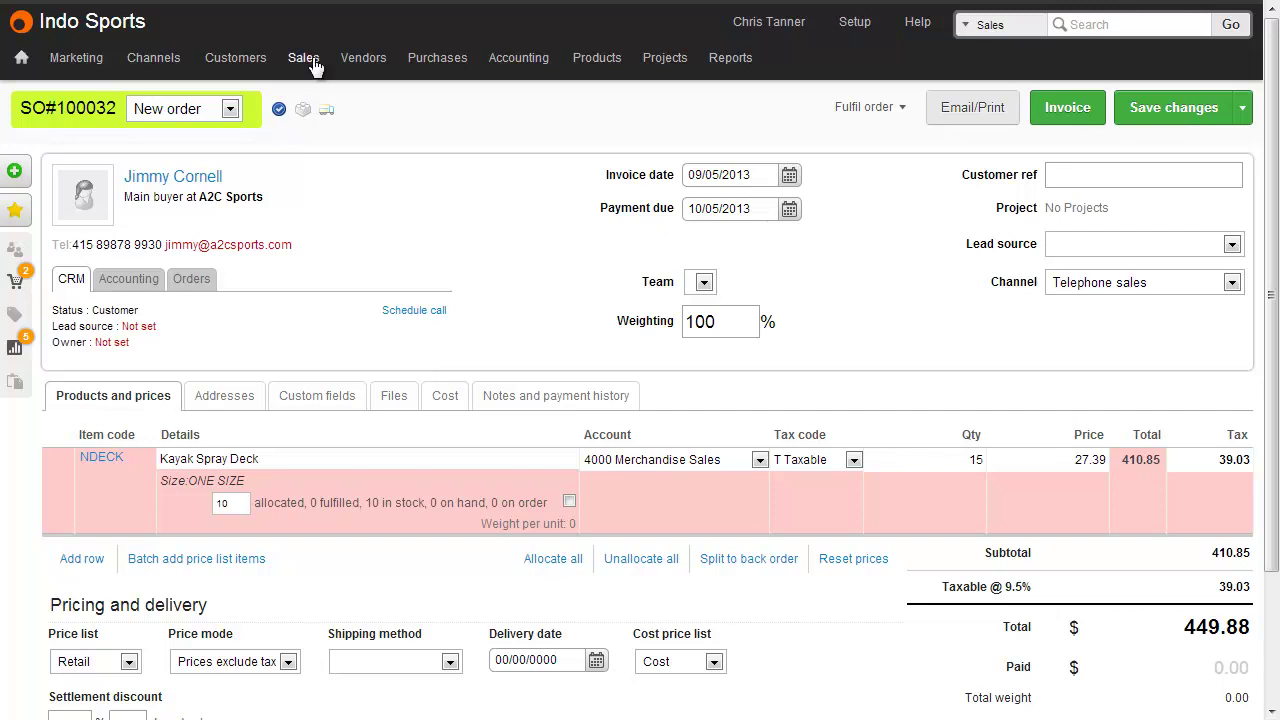
{"action": "mouse_move", "coordinate": [317, 67]}
{"action": "mouse_move", "coordinate": [485, 128]}
- Set SO#100032 to On hold and save a pasted out-of-stock note, copied to the customer by email
{"action": "left_click", "coordinate": [230, 108]}
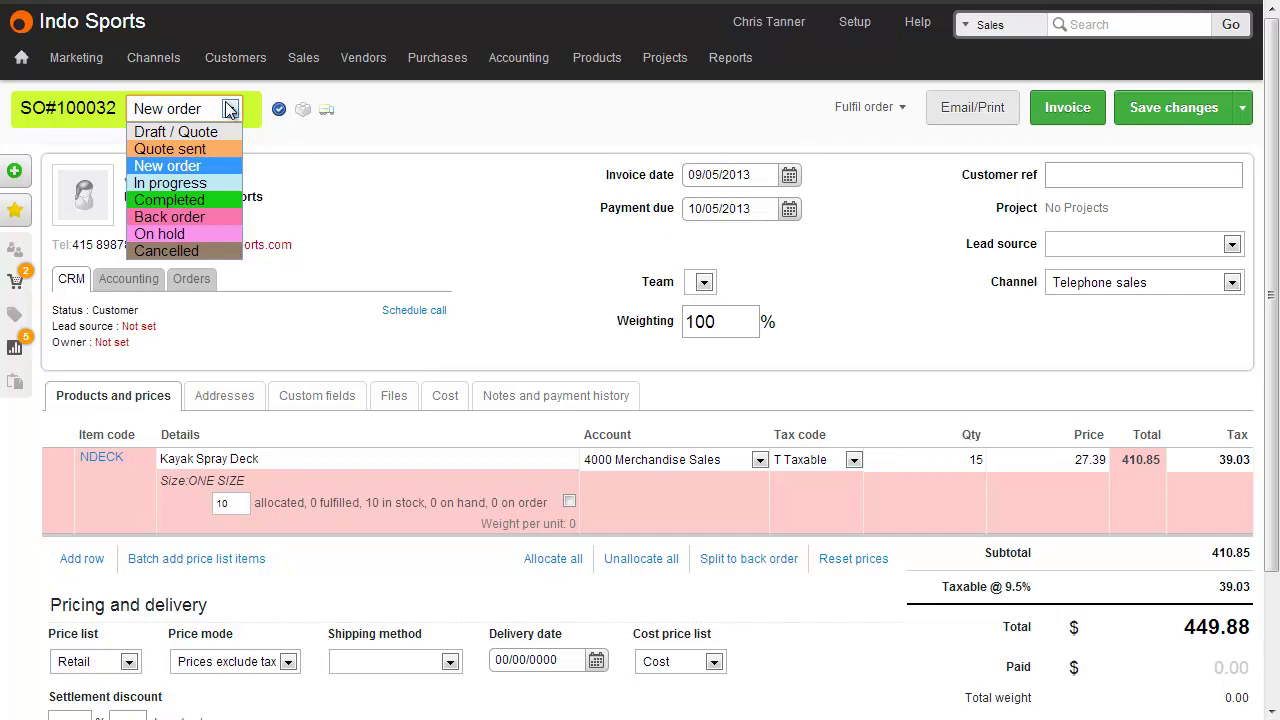
{"action": "left_click", "coordinate": [211, 233]}
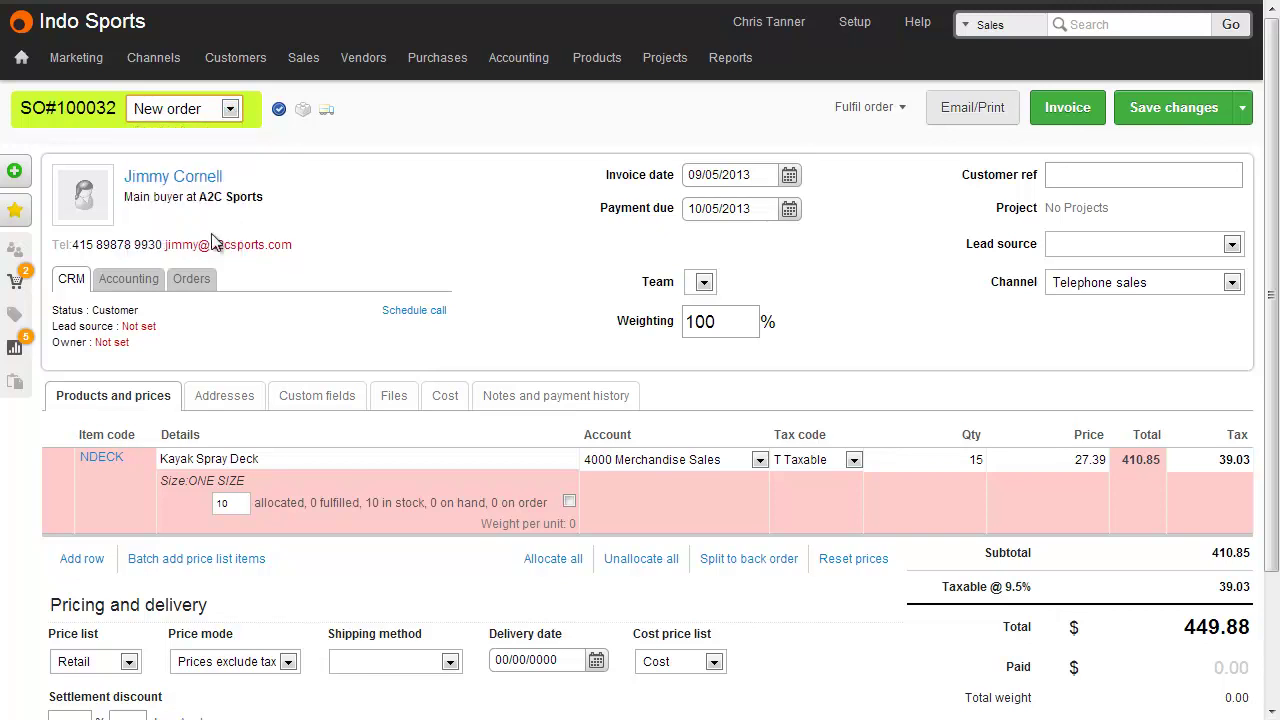
{"action": "left_click", "coordinate": [535, 397]}
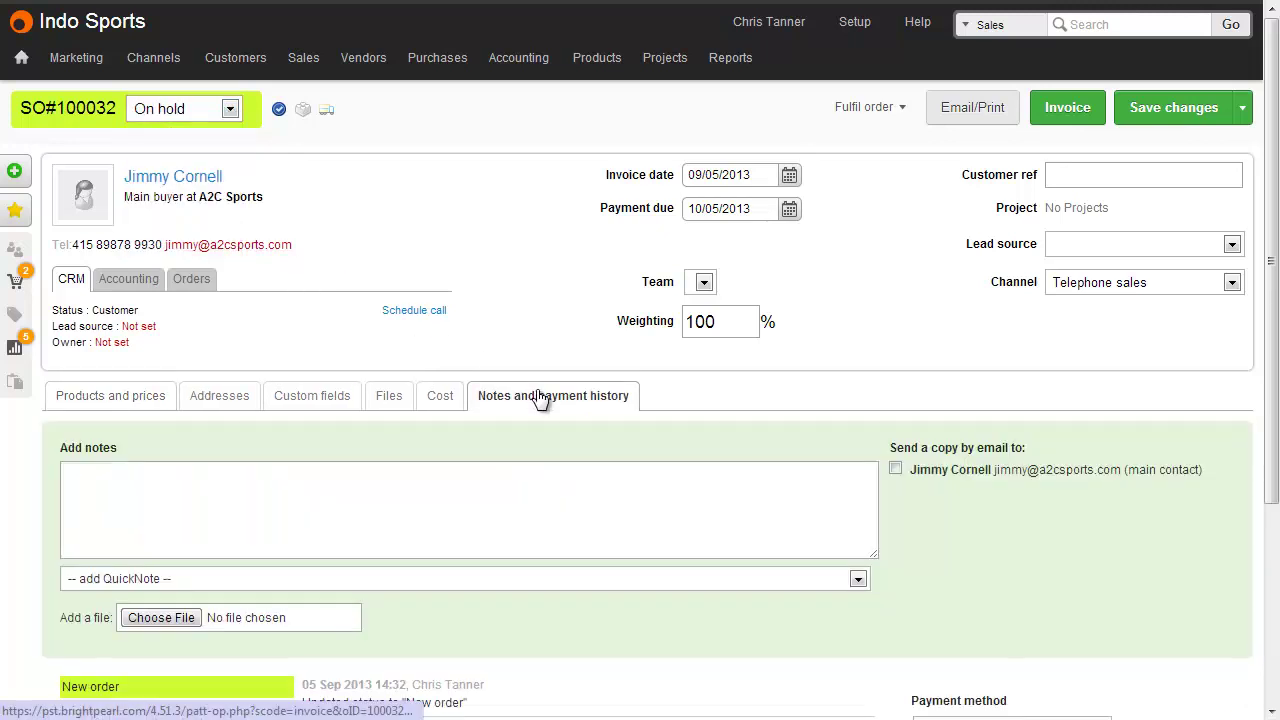
{"action": "left_click", "coordinate": [597, 508]}
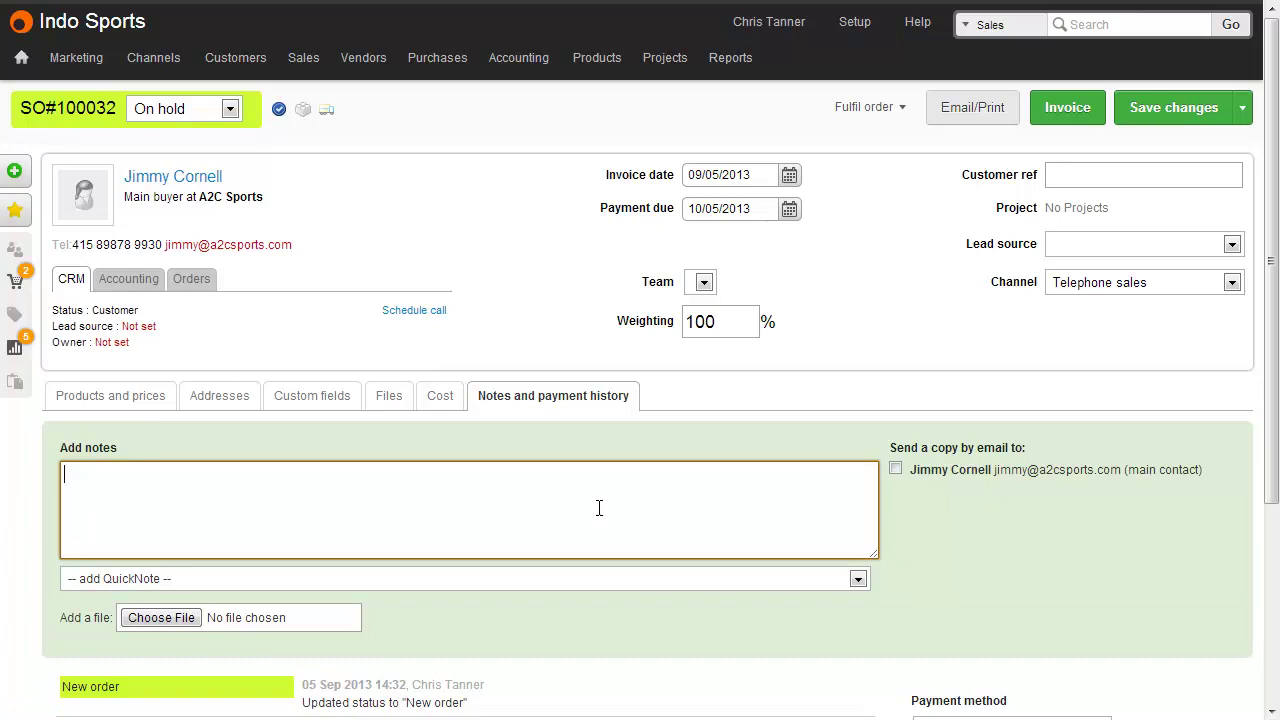
{"action": "type", "text": "Hi Jimmy Some of the items on your order are not in stock. We've put this order on hold and will ship it all later."}
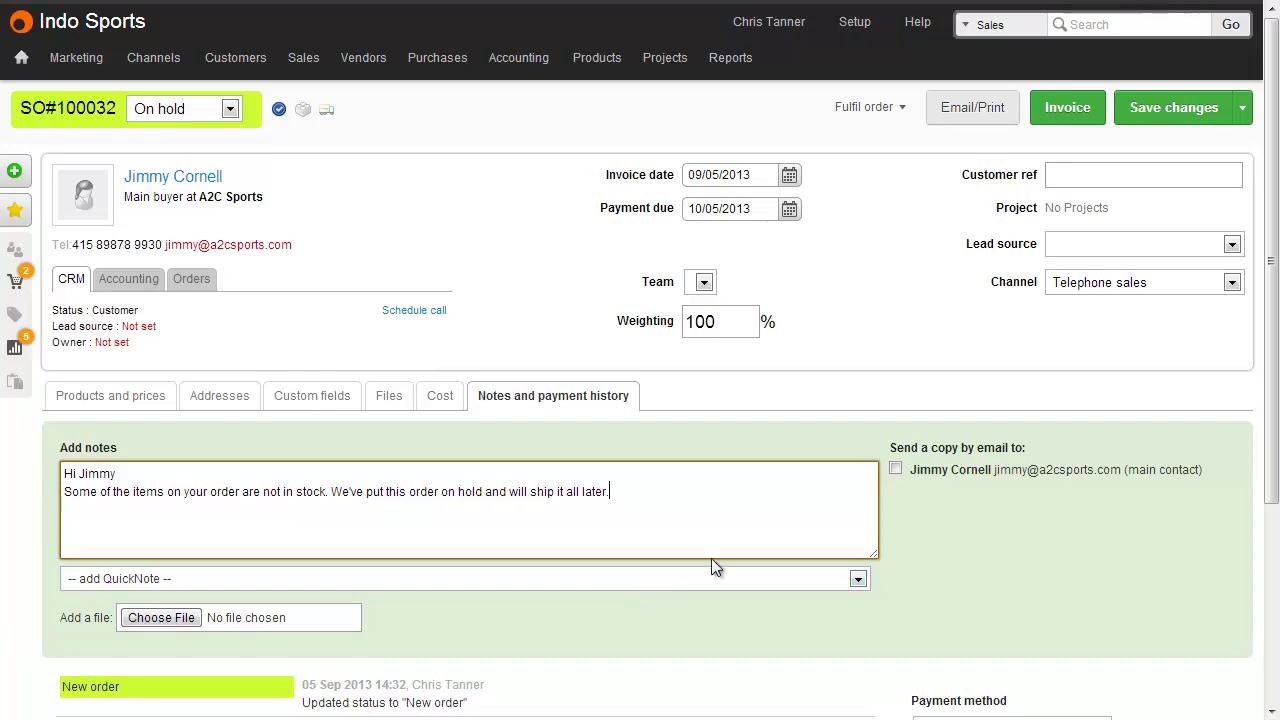
{"action": "left_click", "coordinate": [929, 471]}
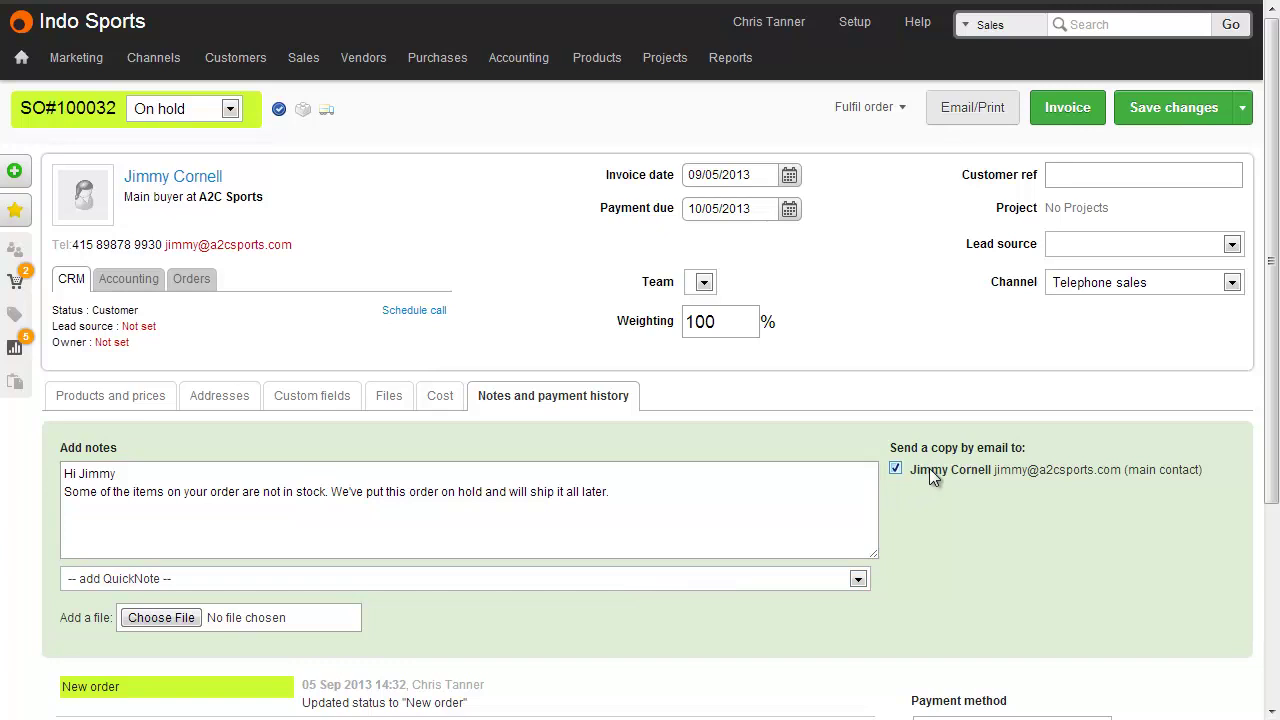
{"action": "left_click", "coordinate": [1137, 112]}
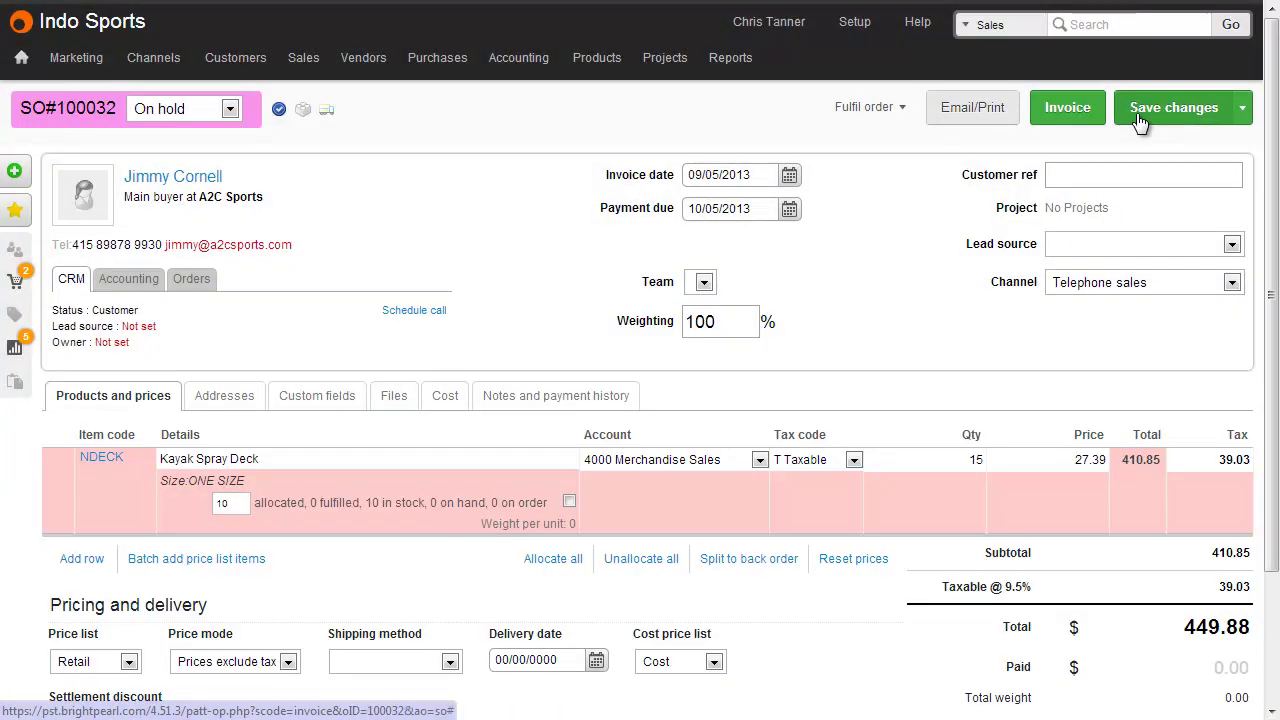
- Review the order's notes history, then list all on-hold sales orders and select them all
{"action": "left_click", "coordinate": [625, 393]}
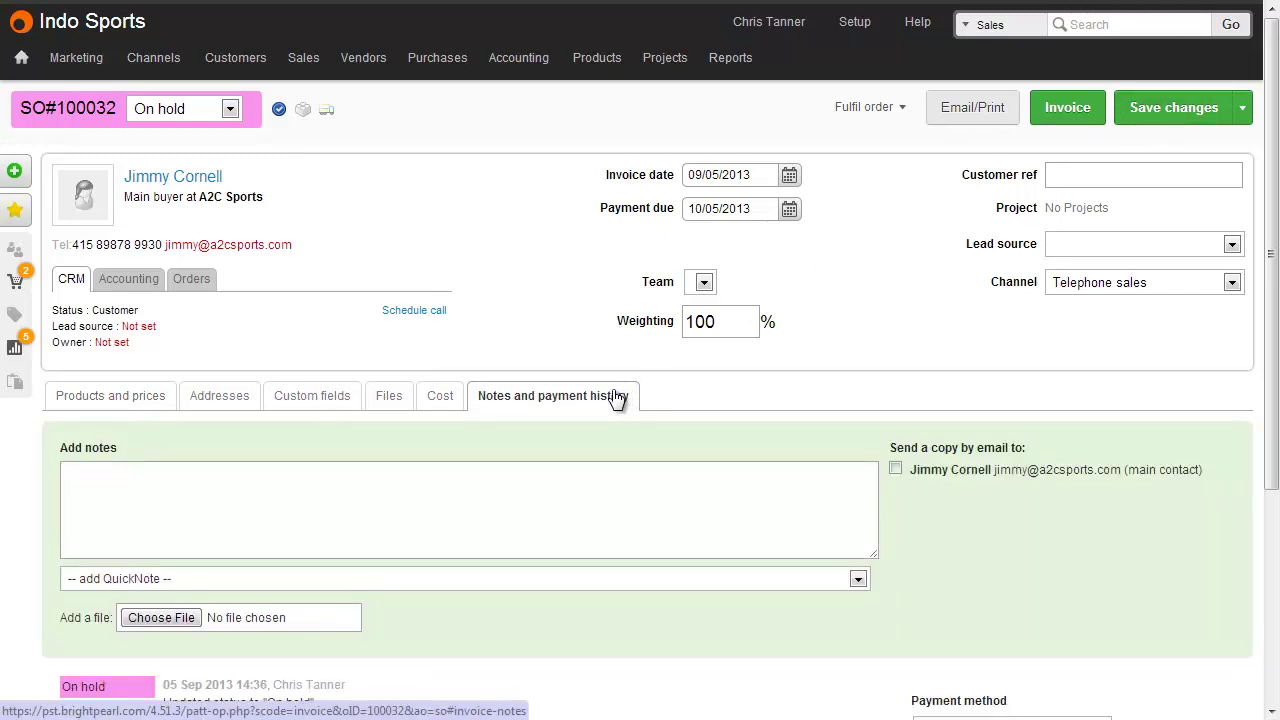
{"action": "scroll", "coordinate": [615, 392], "scroll_direction": "down", "scroll_amount": 1}
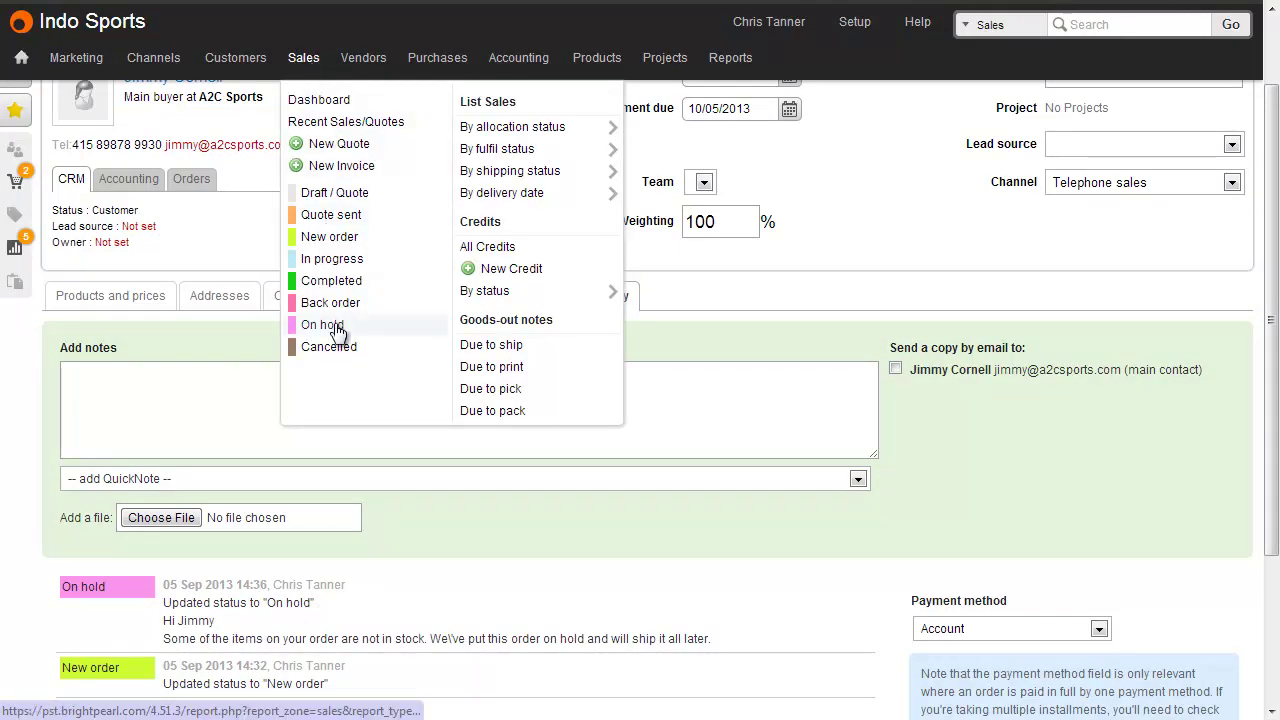
{"action": "left_click", "coordinate": [334, 323]}
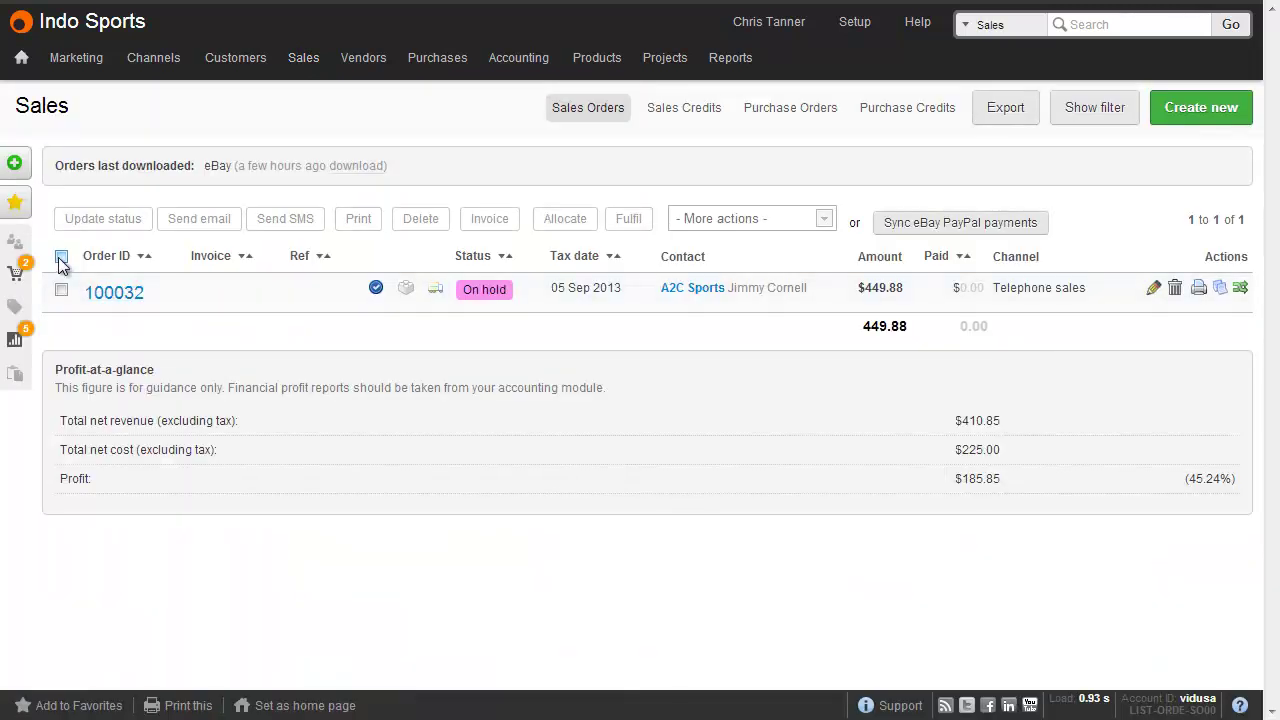
{"action": "left_click", "coordinate": [61, 258]}
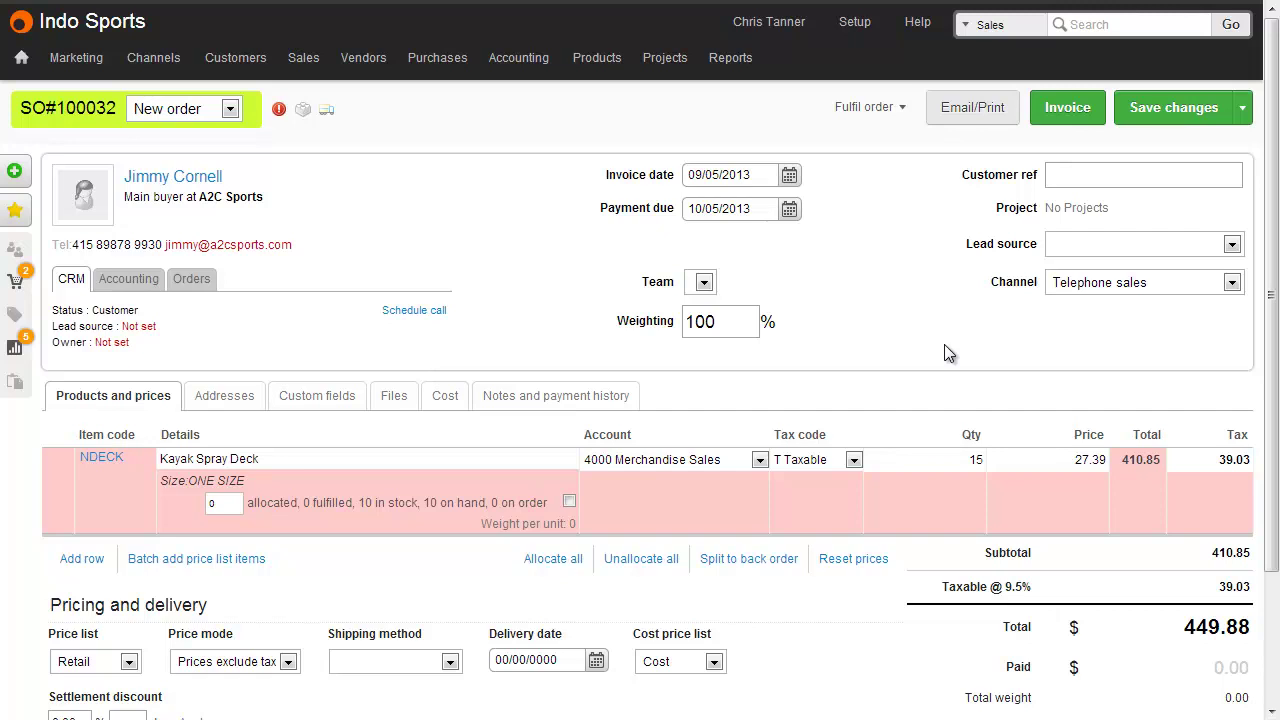
- Choose Partial/Advanced fulfil from the Fulfil order options for order 100032
{"action": "left_click", "coordinate": [866, 107]}
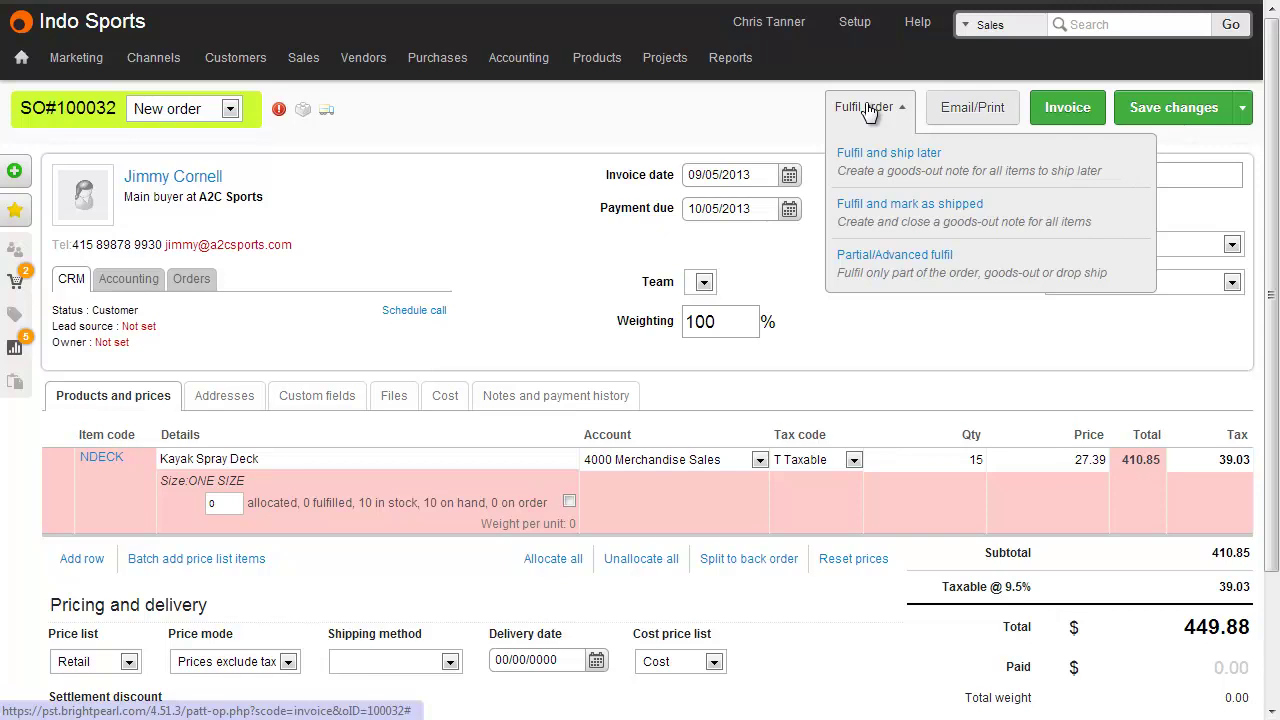
{"action": "left_click", "coordinate": [902, 270]}
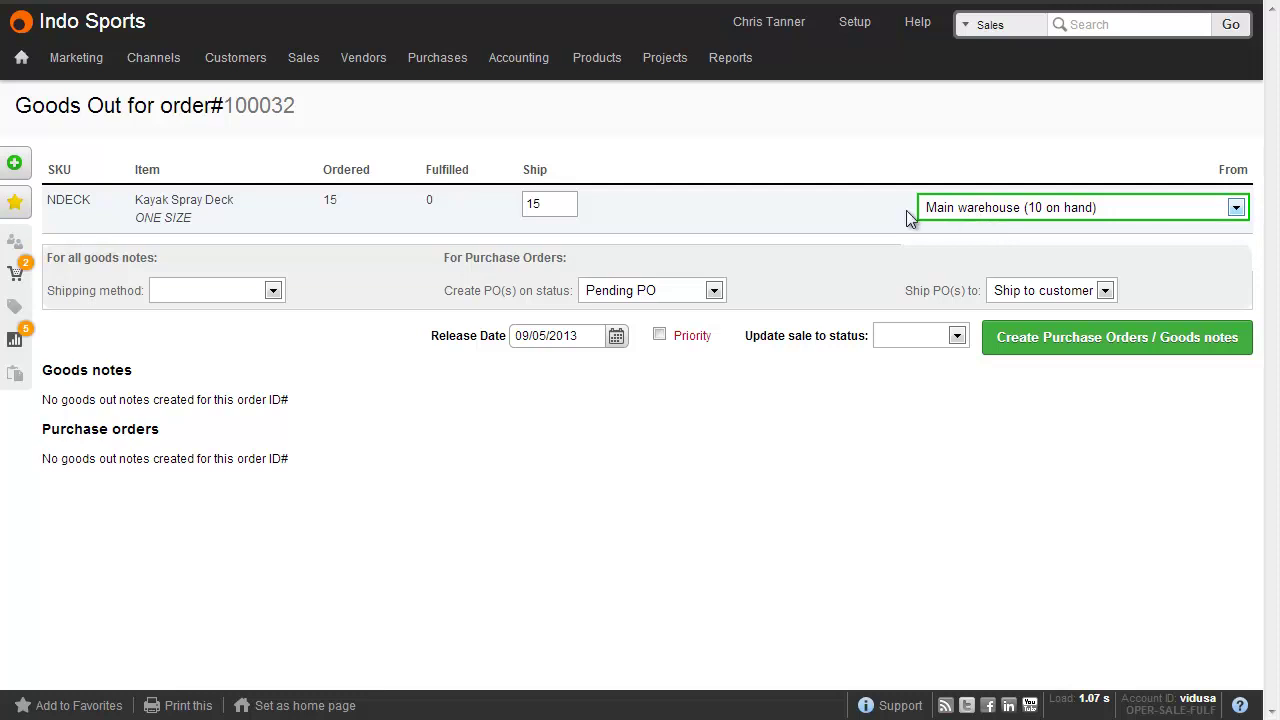
- Ship 10 Kayak Spray Decks by Next day shipping, set the sale to In progress, and create the goods note
{"action": "double_click", "coordinate": [545, 204]}
{"action": "type", "text": "10"}
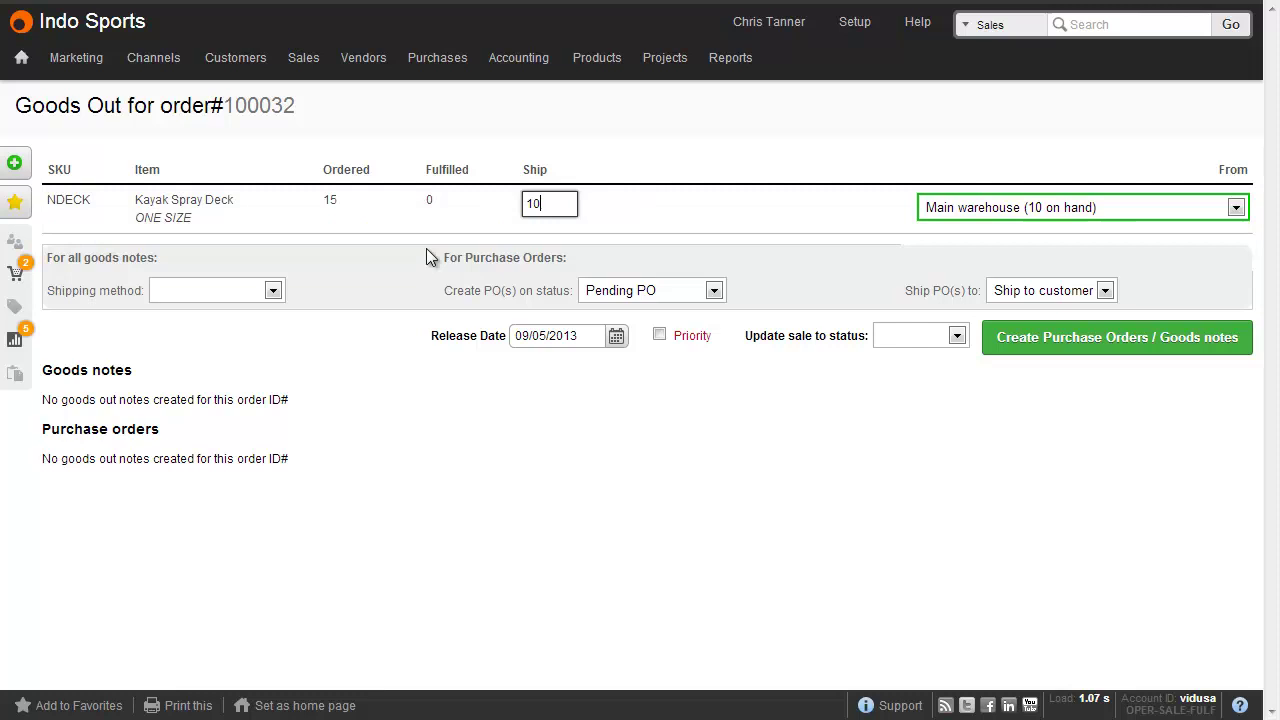
{"action": "left_click", "coordinate": [272, 290]}
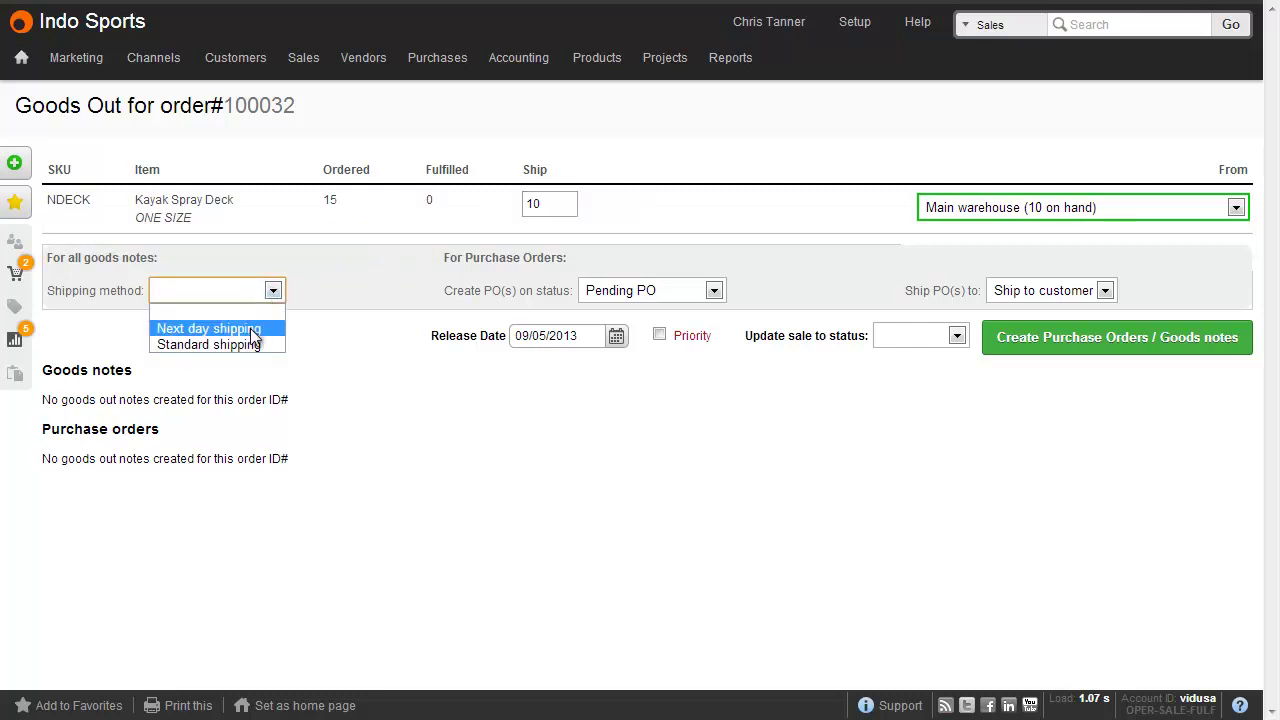
{"action": "left_click", "coordinate": [250, 329]}
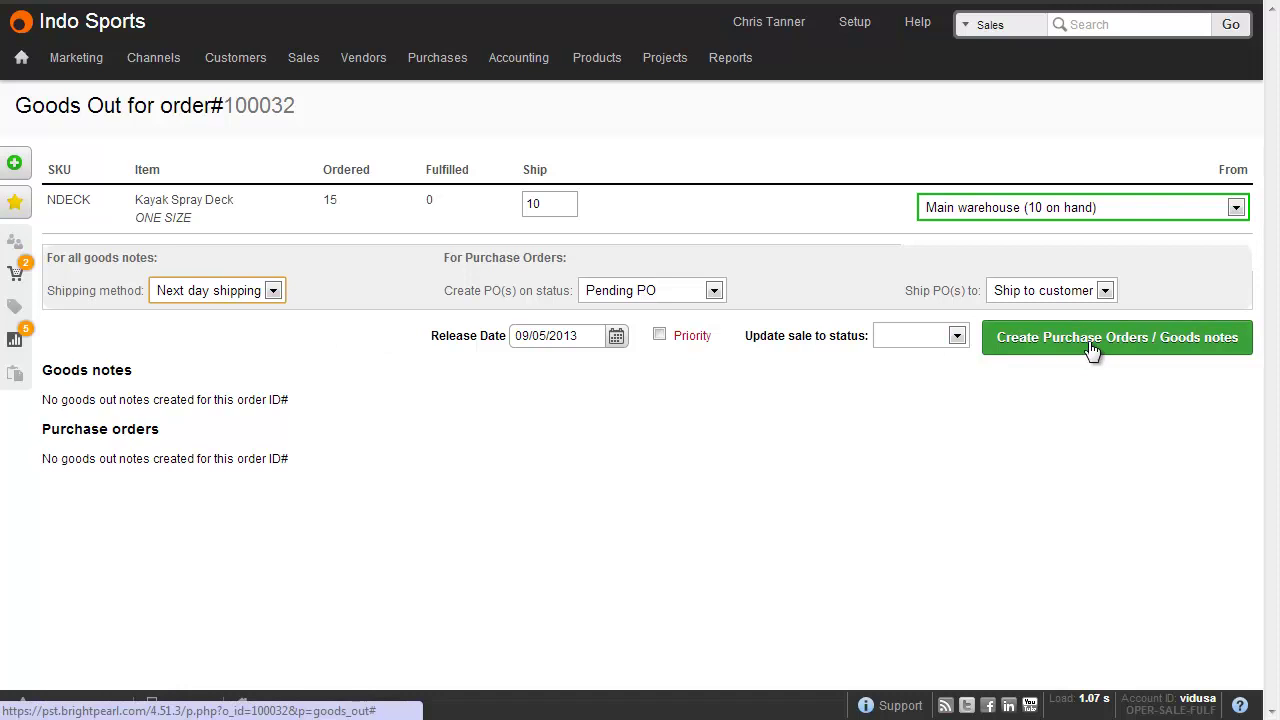
{"action": "left_click", "coordinate": [955, 336]}
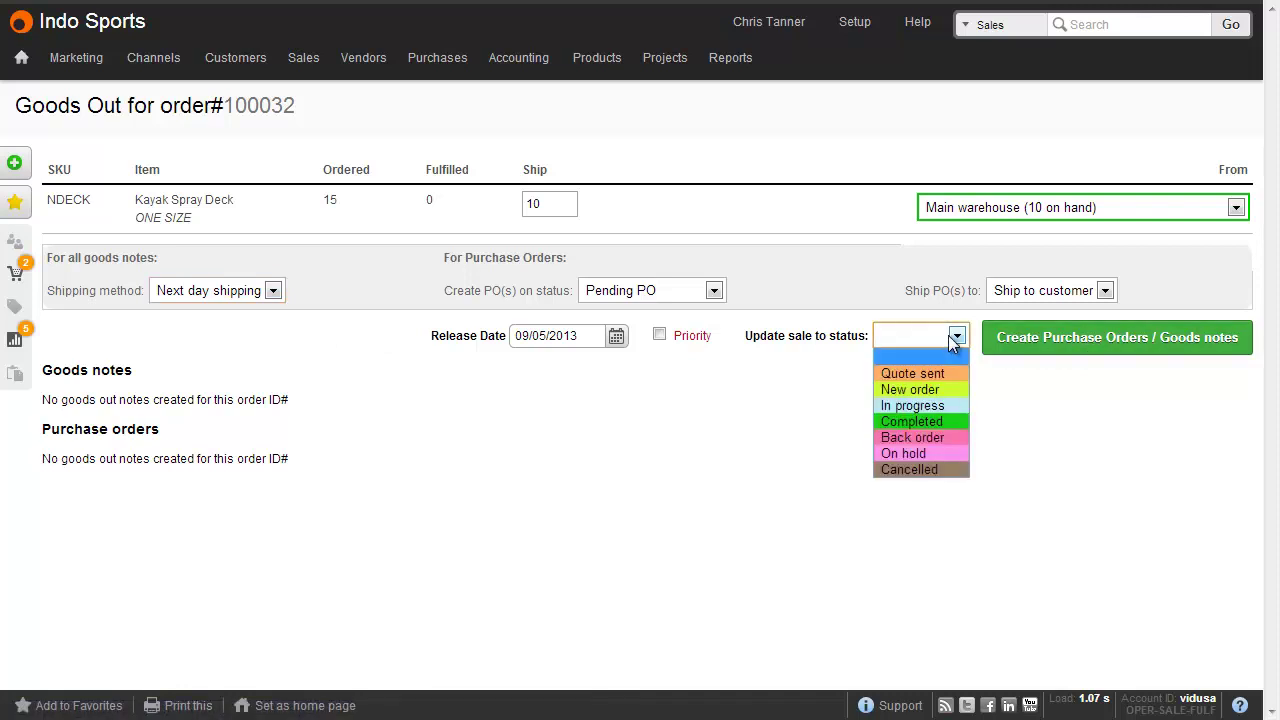
{"action": "left_click", "coordinate": [947, 406]}
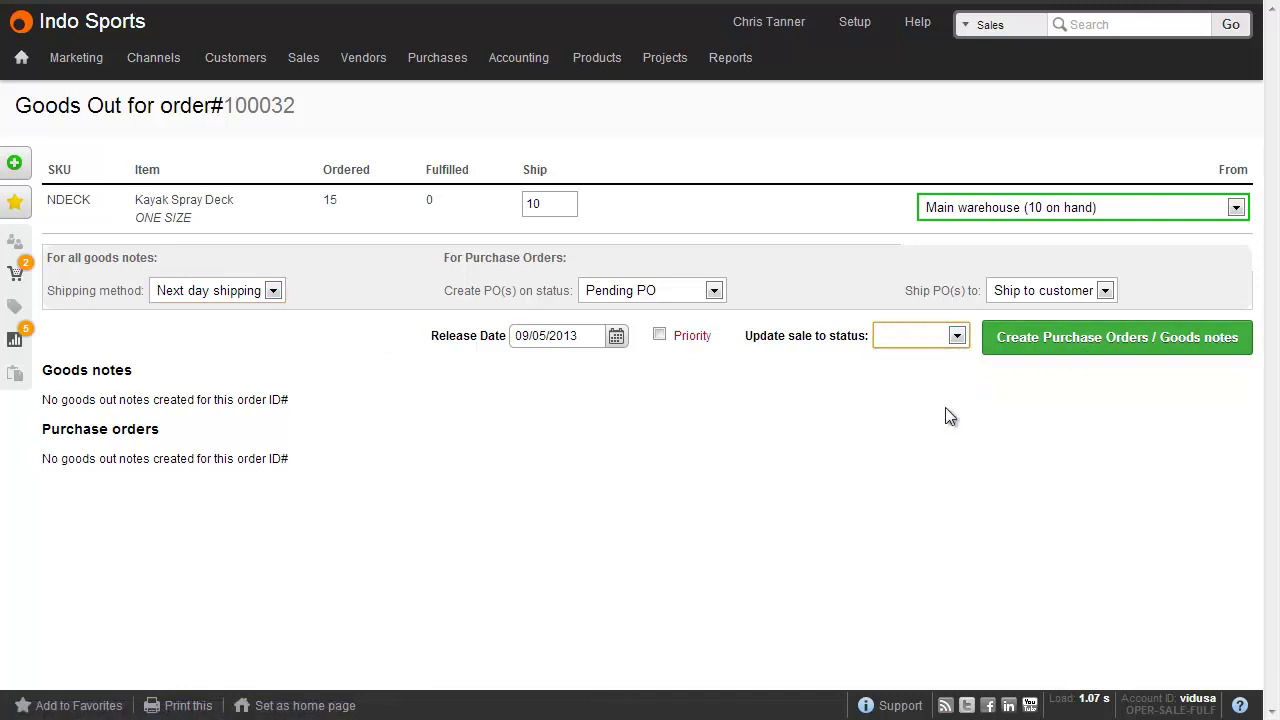
{"action": "left_click", "coordinate": [1014, 352]}
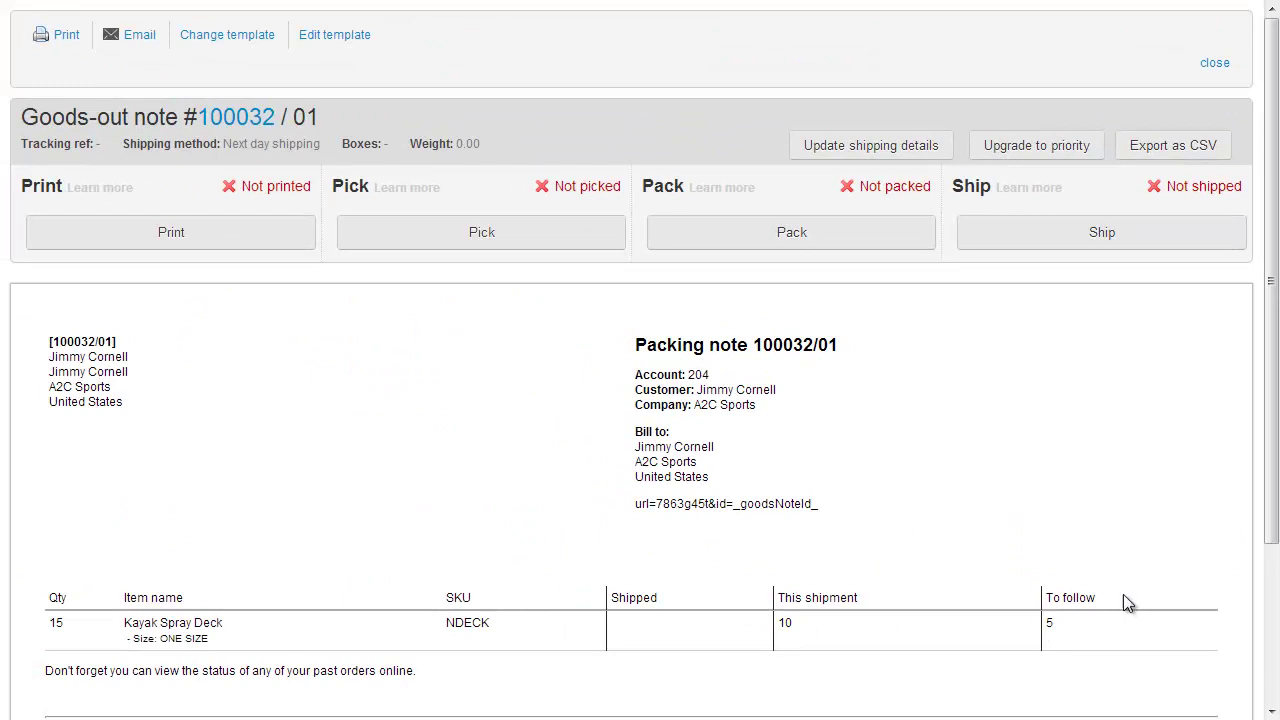
- Close the packing note preview and return to sales order 100032
{"action": "left_click", "coordinate": [1218, 64]}
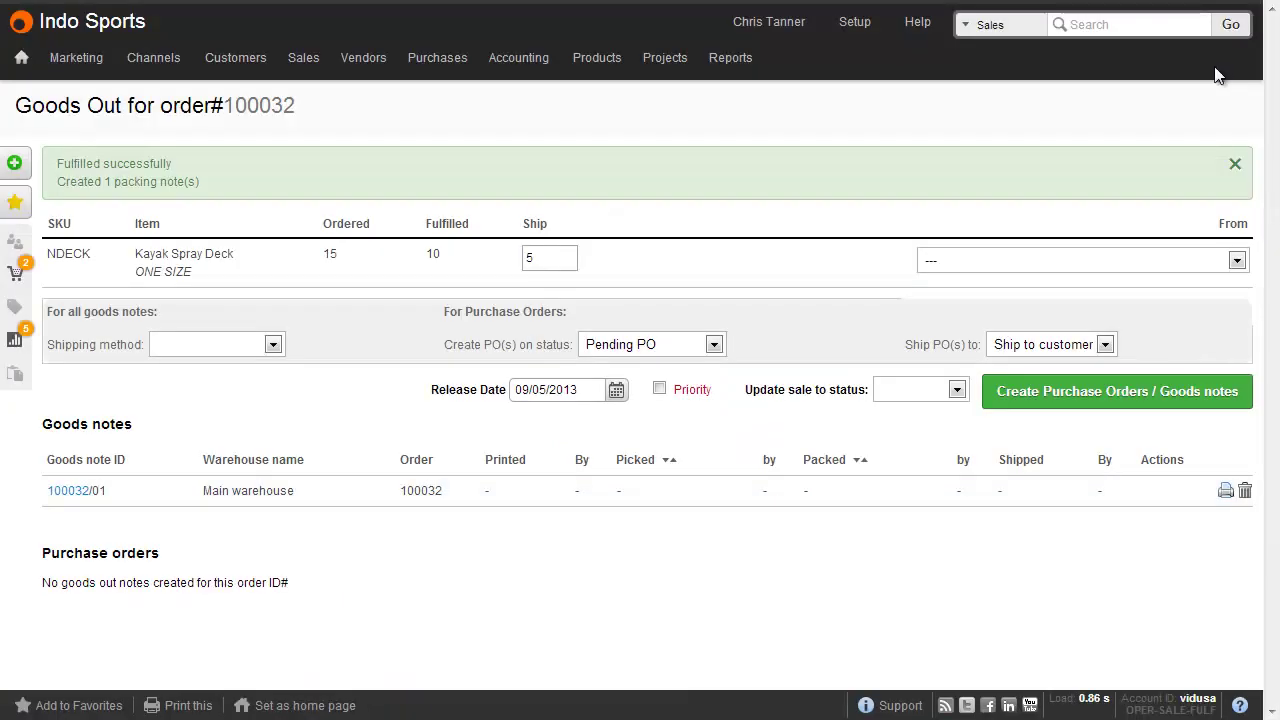
{"action": "left_click", "coordinate": [290, 107]}
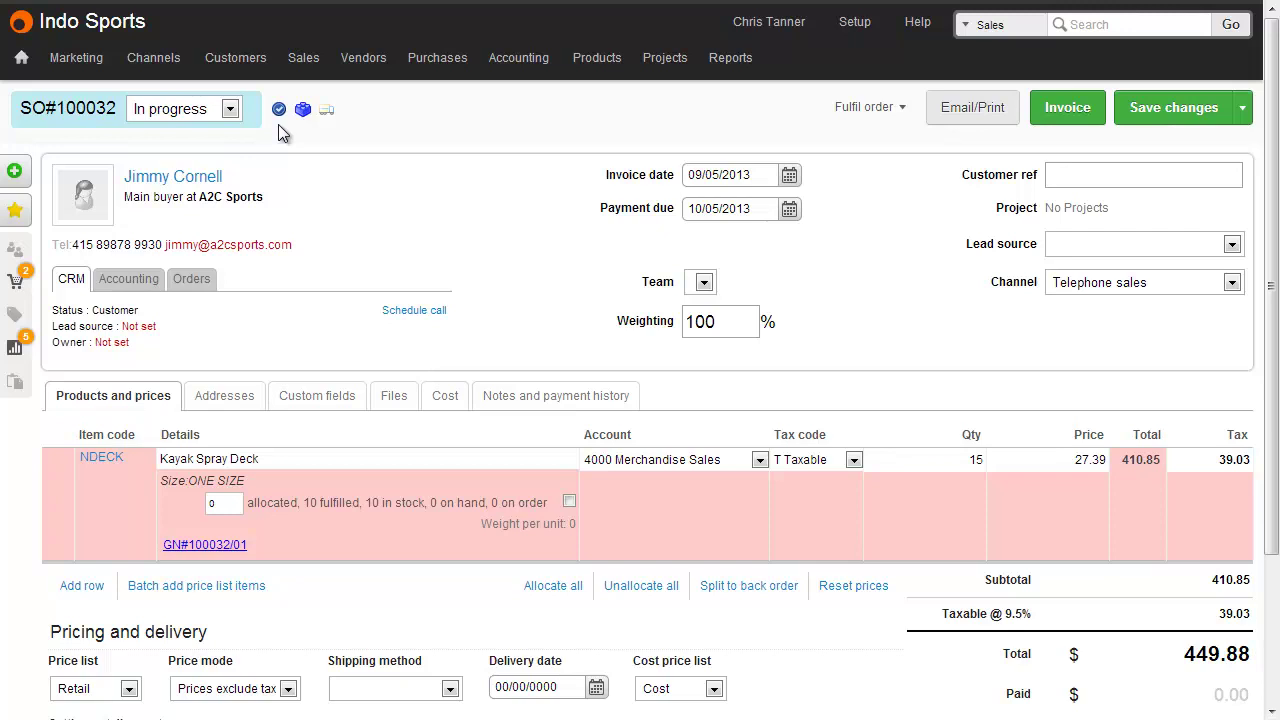
- Leave the order status as In progress and show the Sales menu's By fulfil status options
{"action": "left_click", "coordinate": [230, 110]}
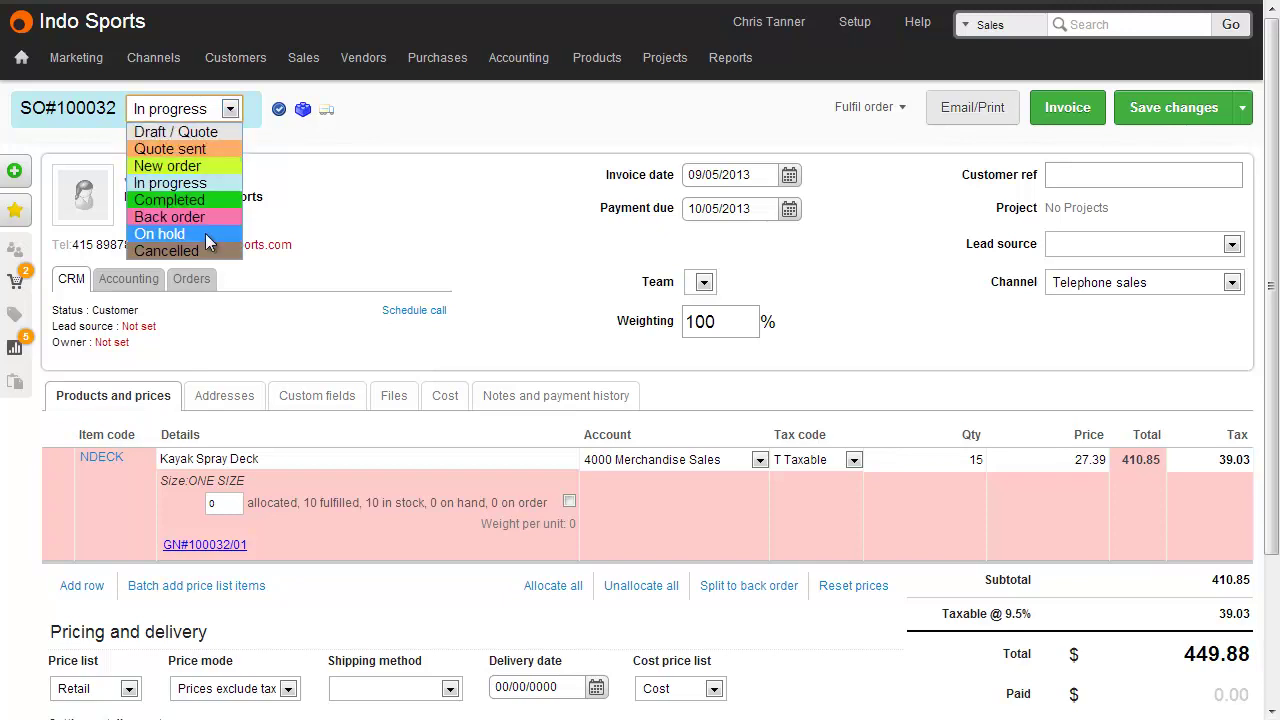
{"action": "left_click", "coordinate": [302, 154]}
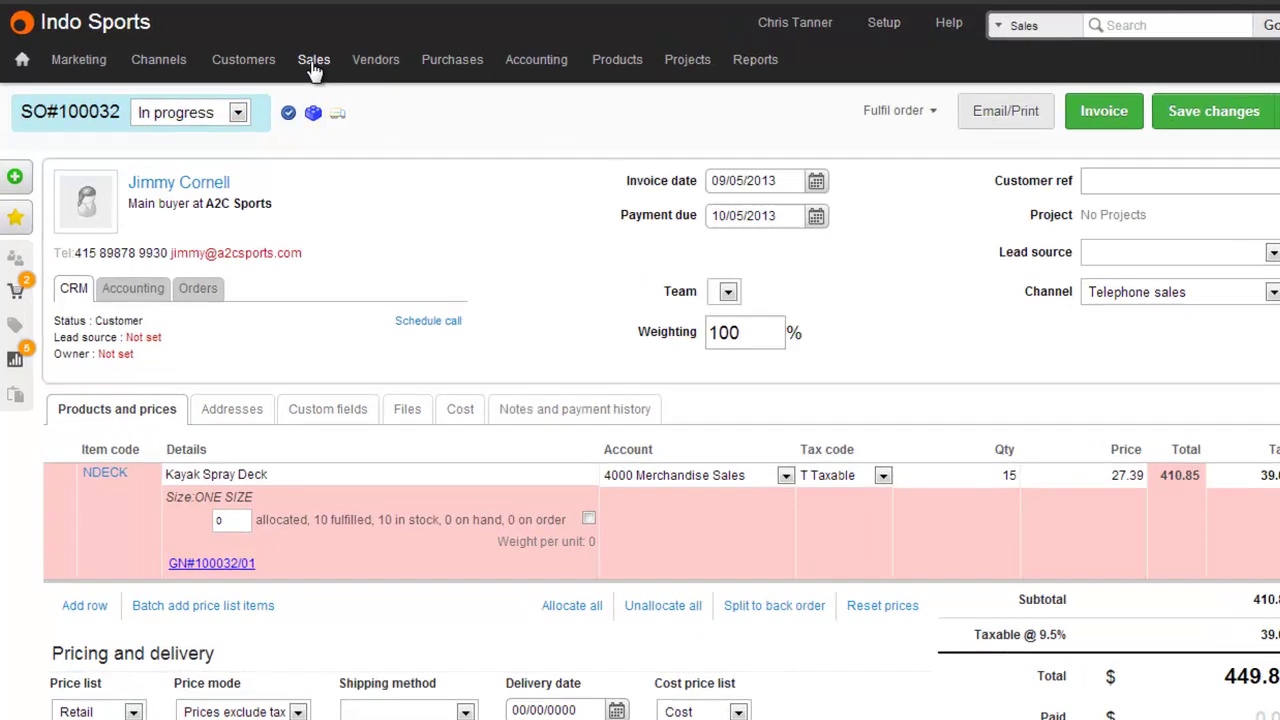
{"action": "left_click", "coordinate": [313, 64]}
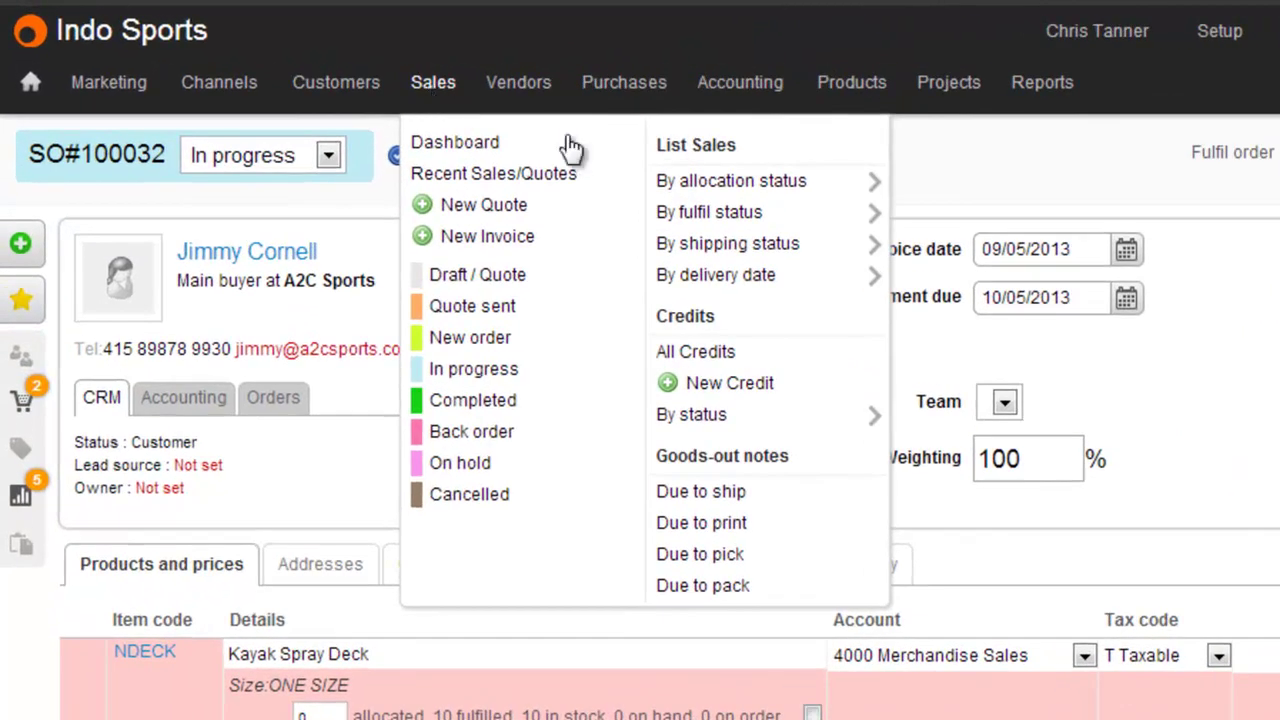
{"action": "mouse_move", "coordinate": [495, 137]}
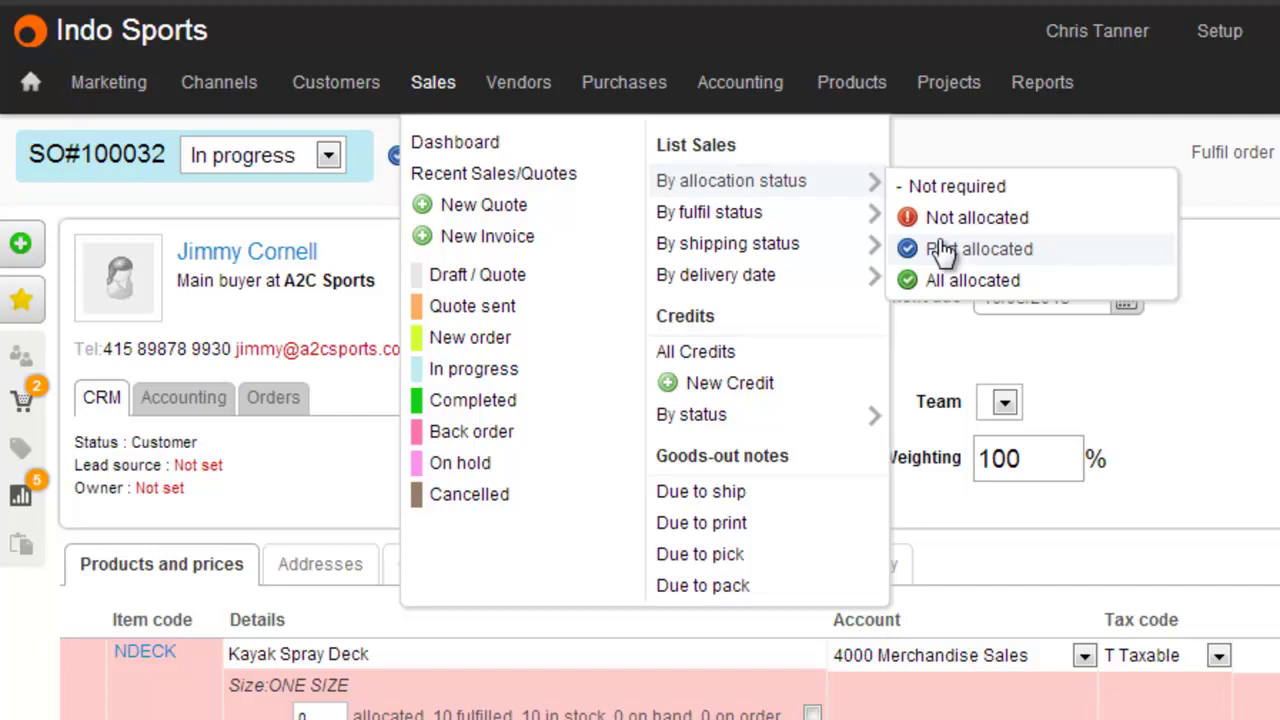
{"action": "mouse_move", "coordinate": [852, 218]}
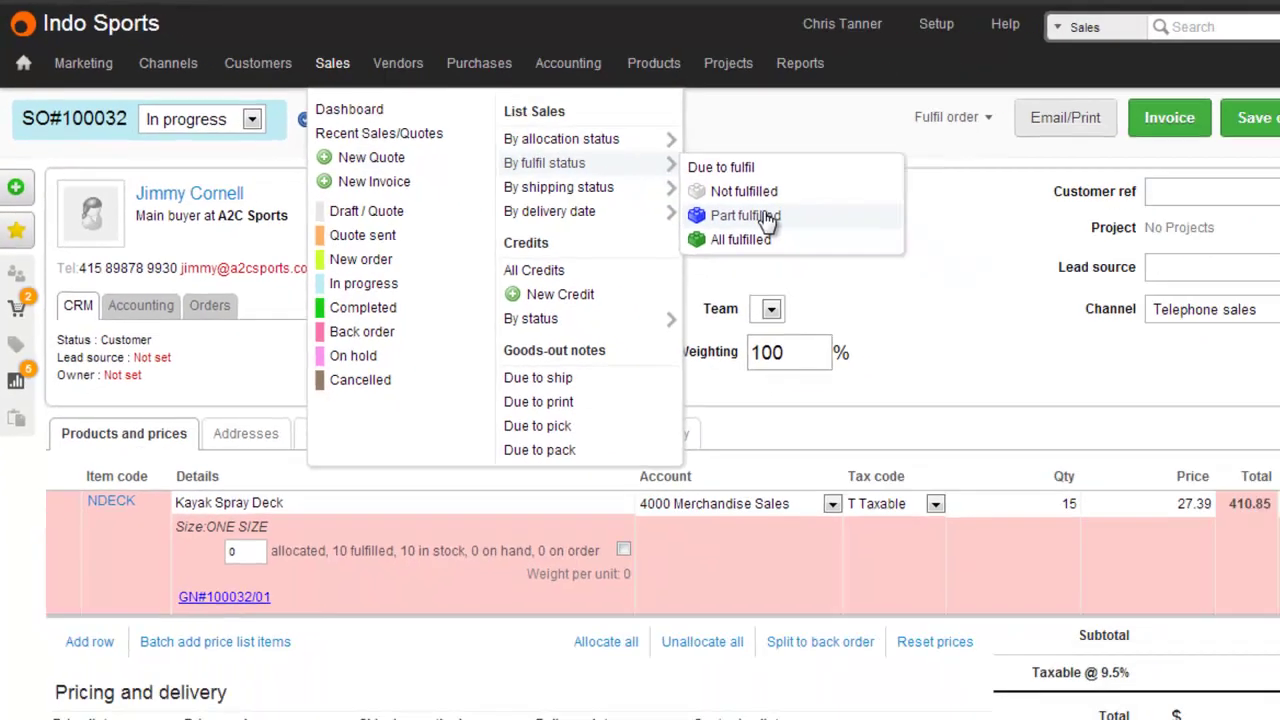
- List the Part fulfilled sales orders and select all orders in the list
{"action": "left_click", "coordinate": [986, 280]}
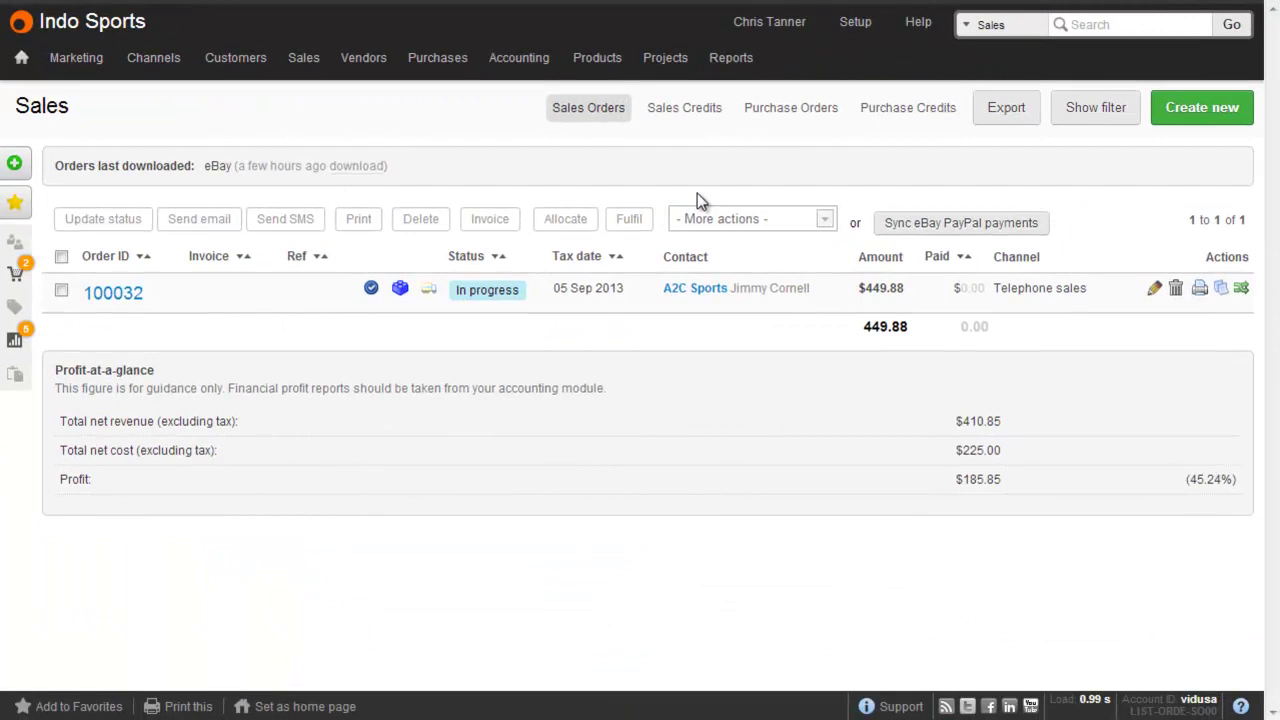
{"action": "left_click", "coordinate": [62, 258]}
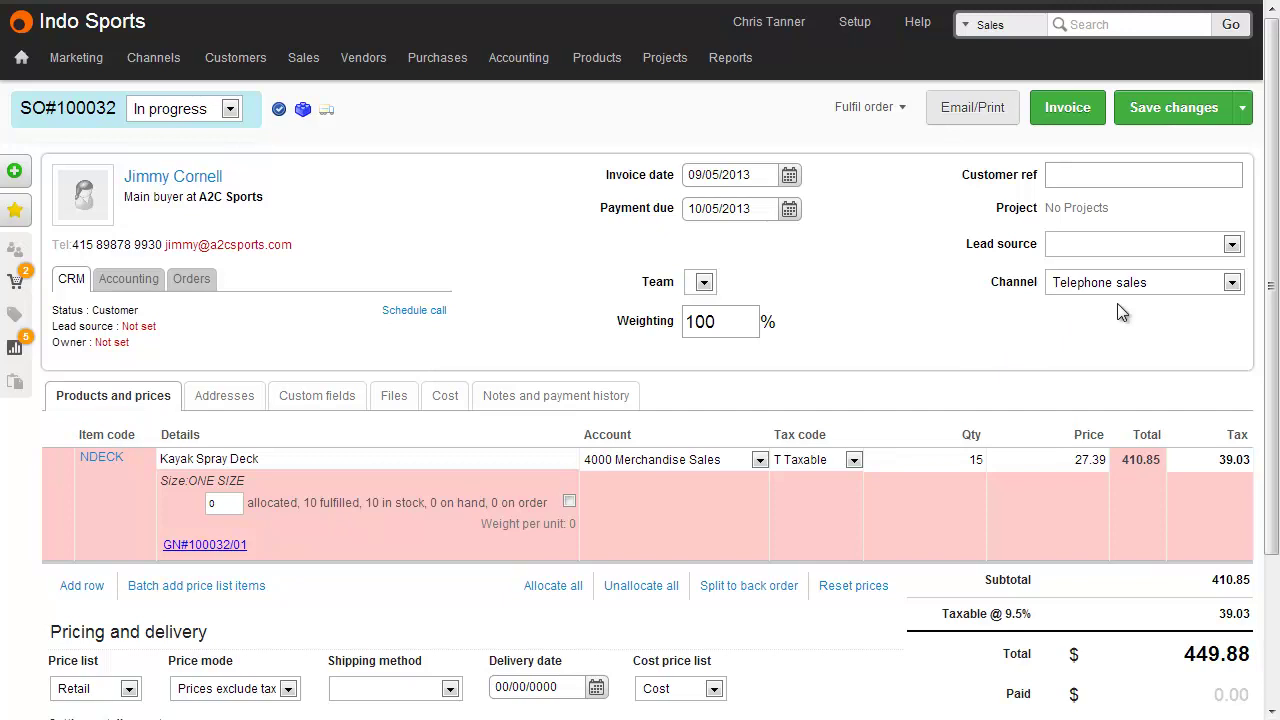
- Mark the Kayak Spray Deck line and split its 5 unfulfilled units to a new back order
{"action": "left_click", "coordinate": [569, 502]}
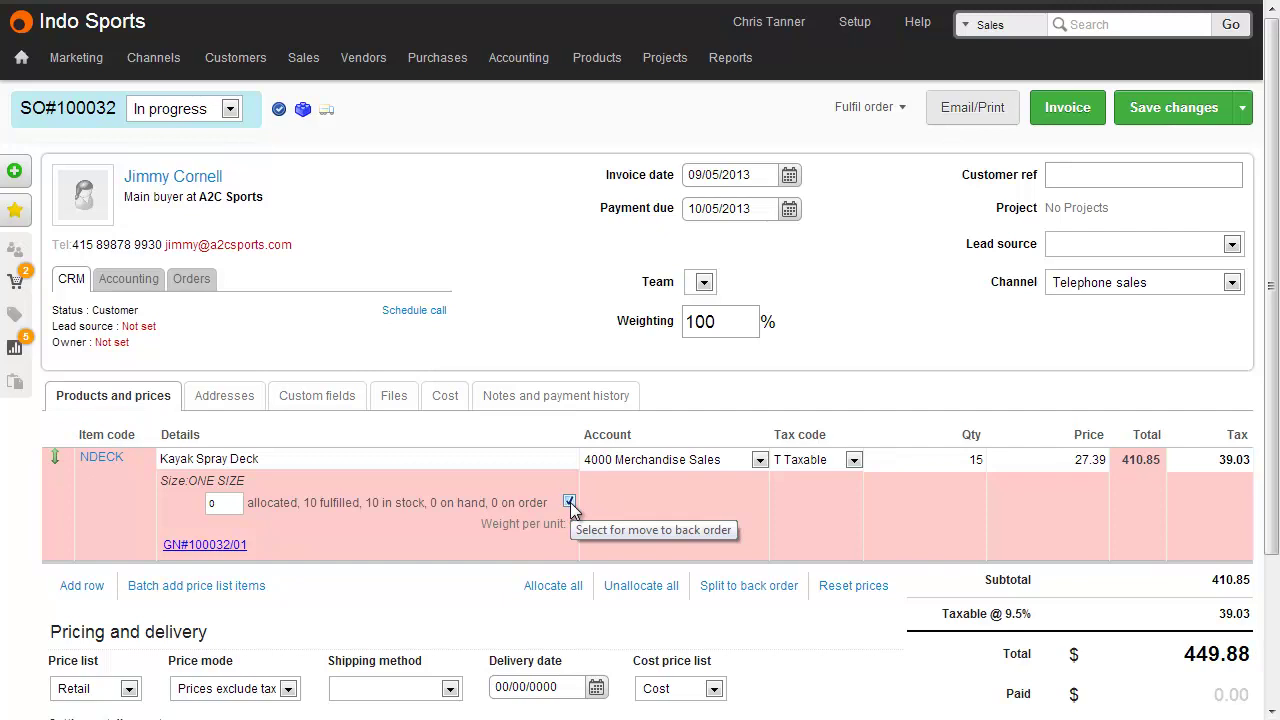
{"action": "left_click", "coordinate": [749, 586]}
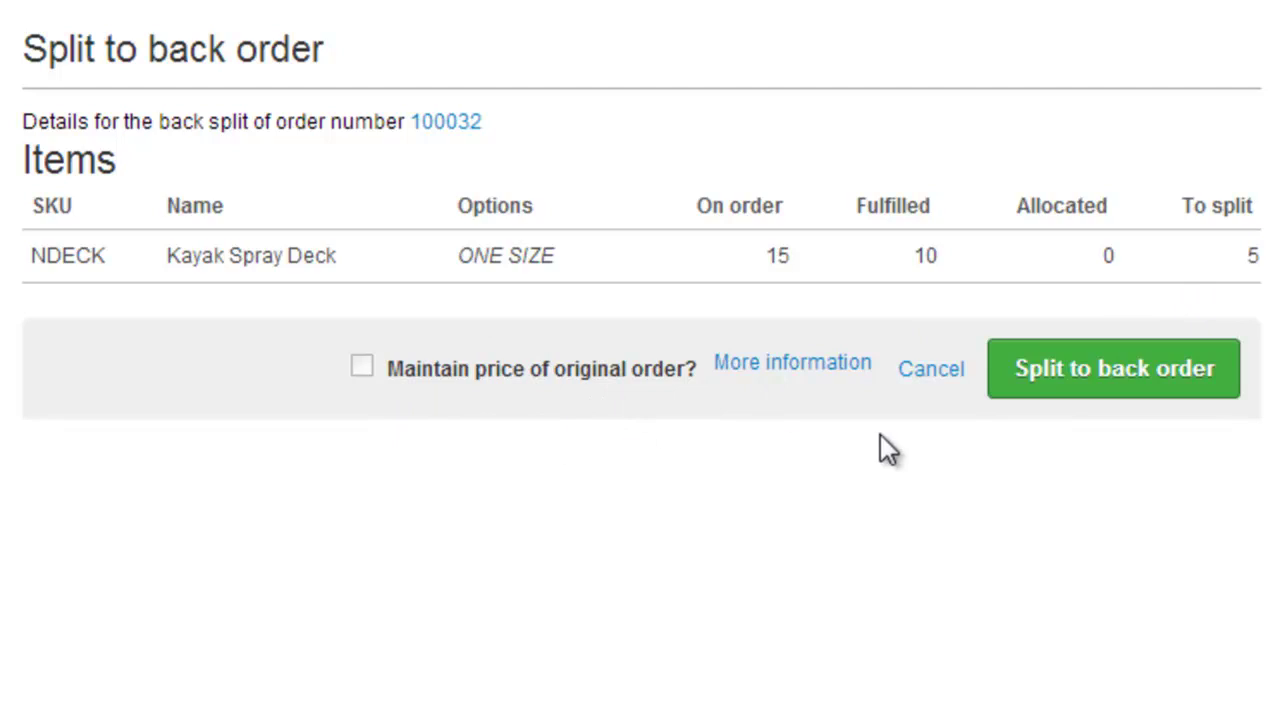
{"action": "left_click", "coordinate": [1093, 378]}
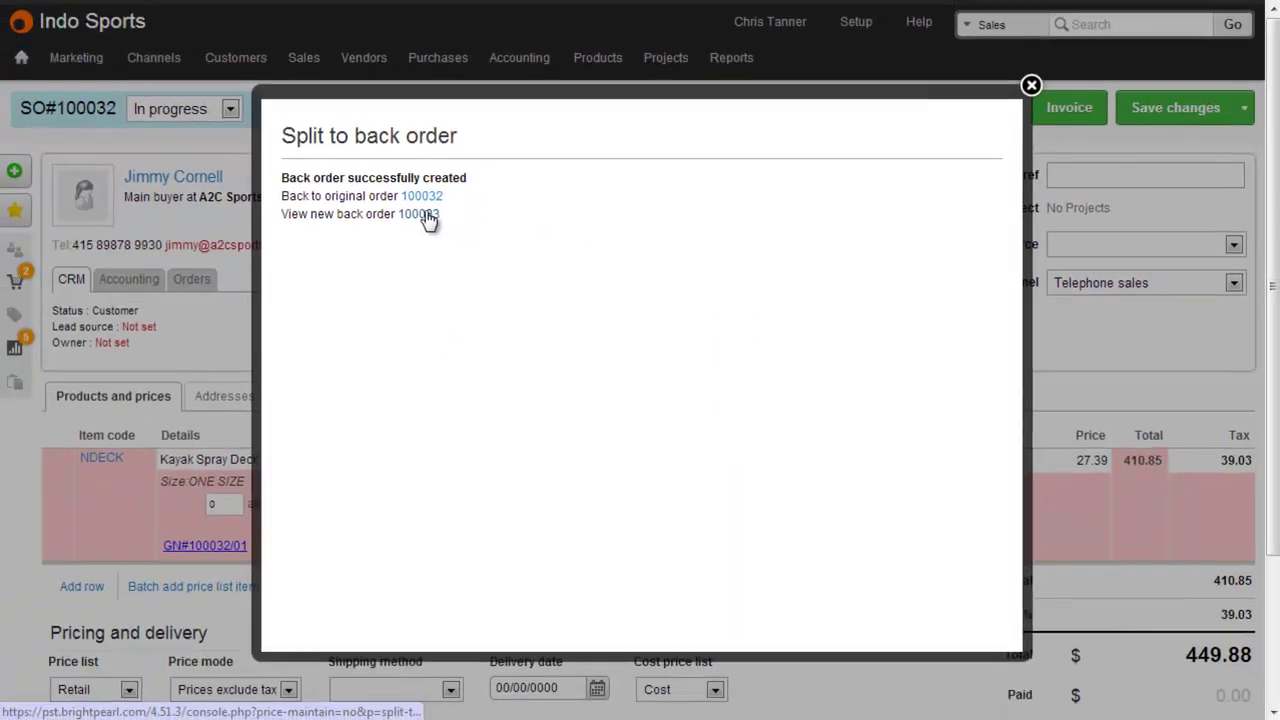
- Open back order 100033 from the confirmation and review its notes history and Kayak Spray Deck line
{"action": "left_click", "coordinate": [268, 183]}
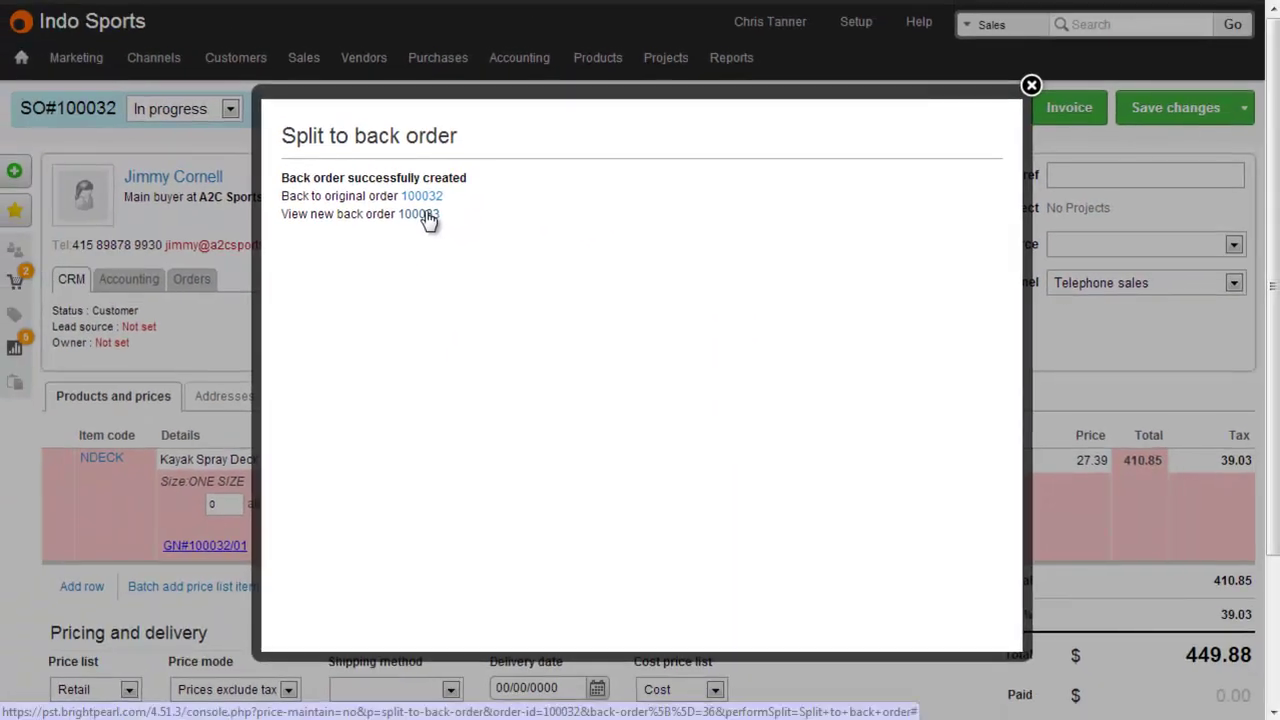
{"action": "left_click", "coordinate": [420, 214]}
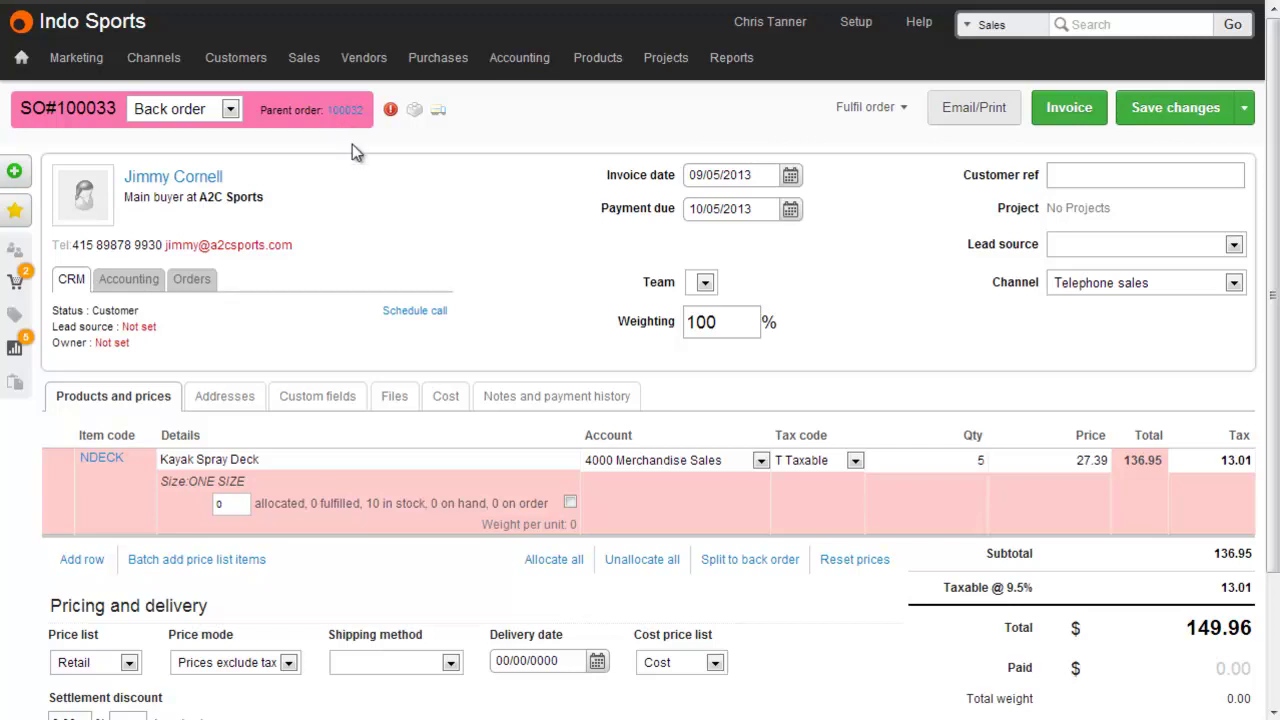
{"action": "left_click", "coordinate": [570, 400]}
{"action": "scroll", "coordinate": [571, 405], "scroll_direction": "down", "scroll_amount": 3}
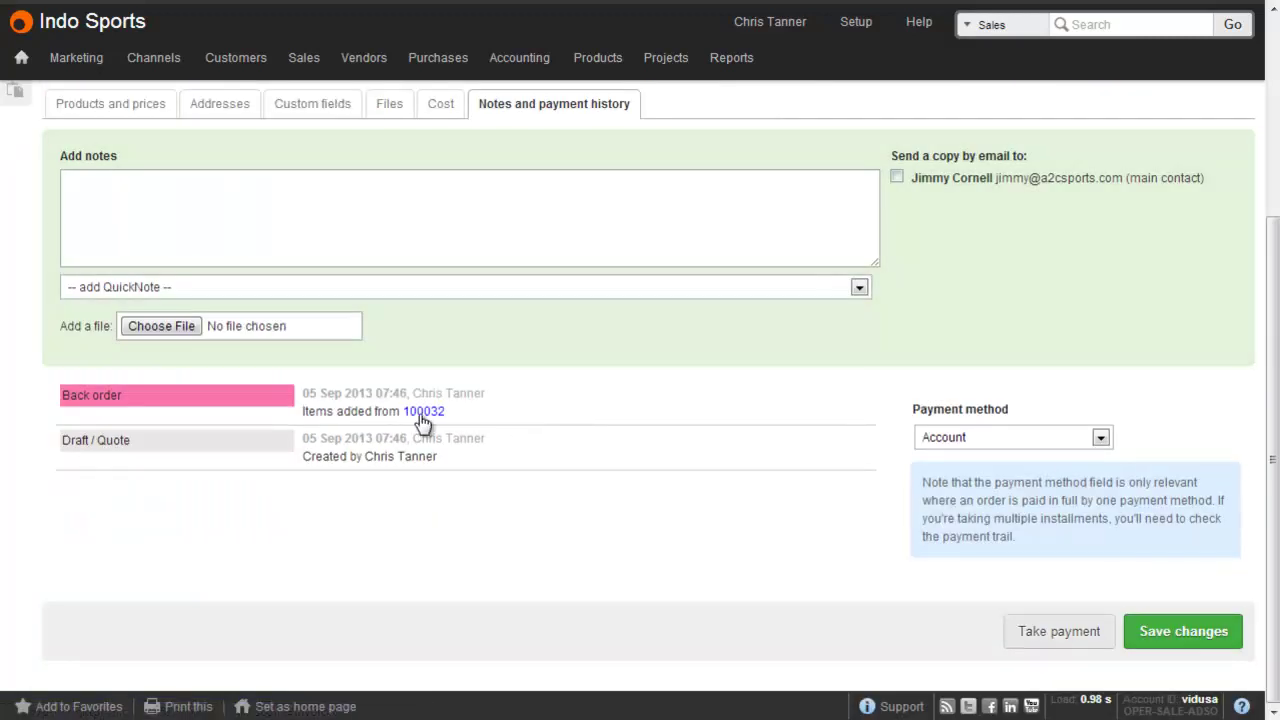
{"action": "scroll", "coordinate": [425, 423], "scroll_direction": "up", "scroll_amount": 3}
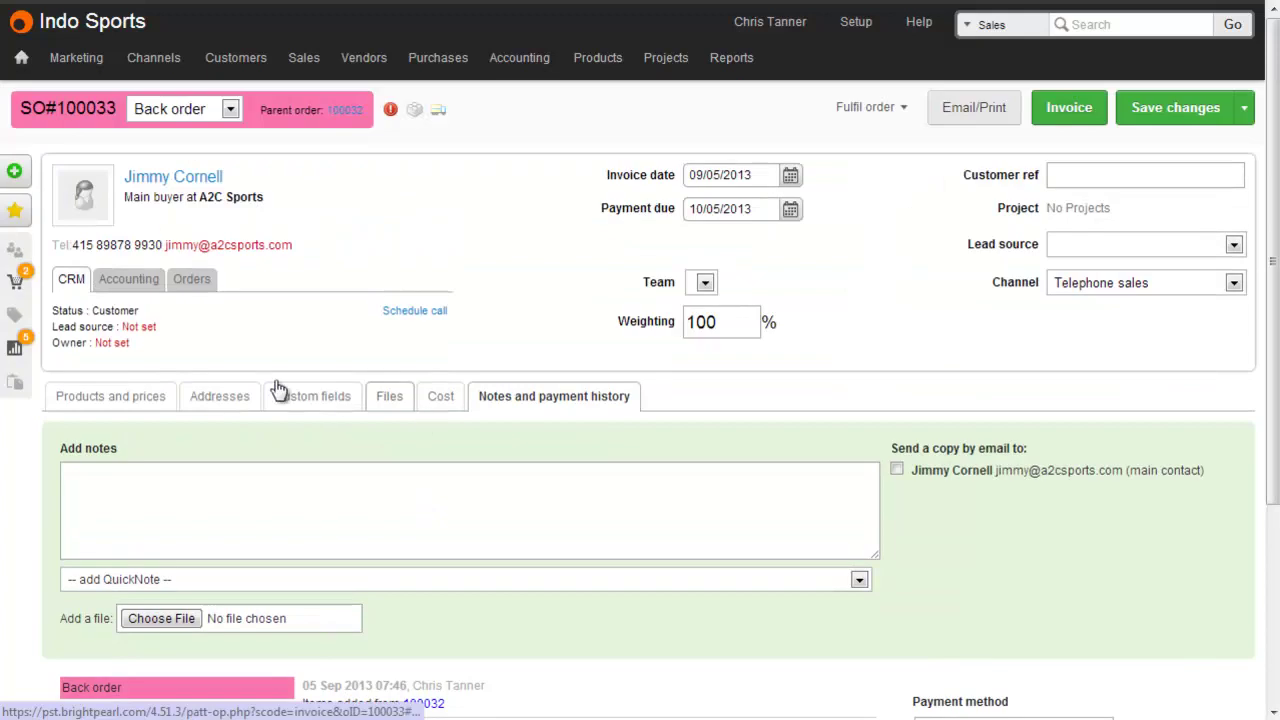
{"action": "left_click", "coordinate": [160, 398]}
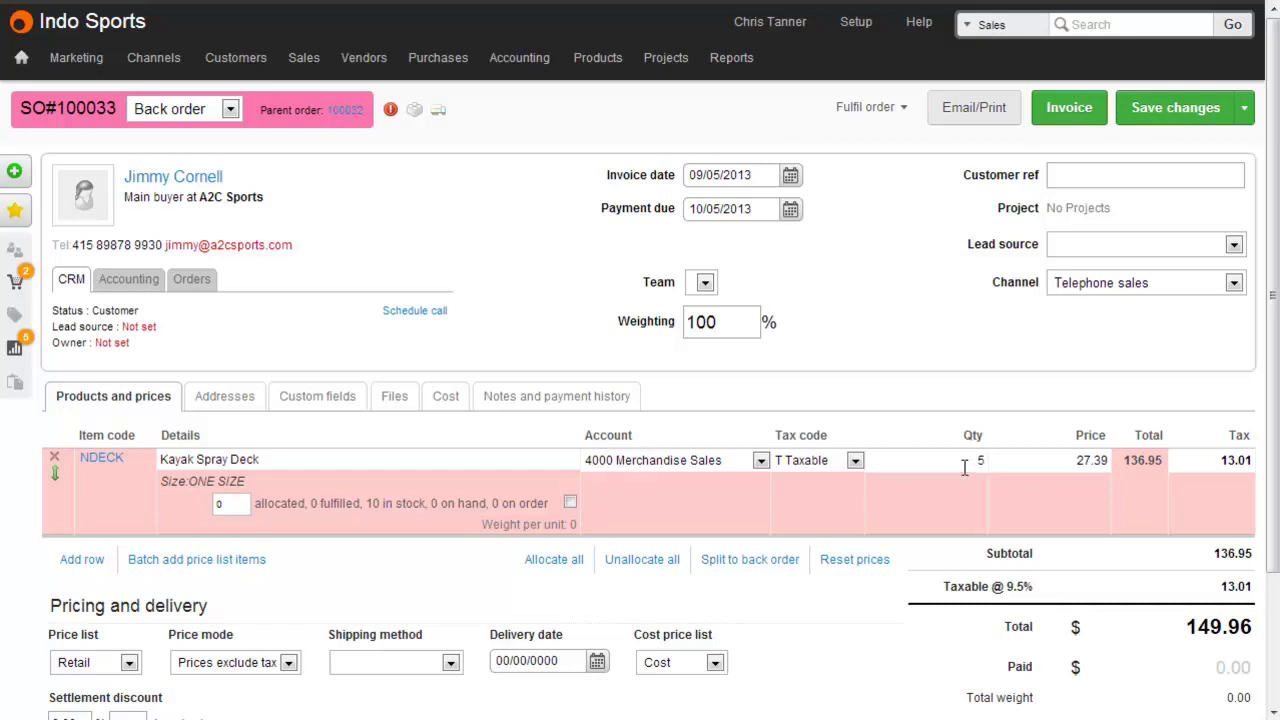
- Return from back order SO#100033 to its parent sales order SO#100032
{"action": "left_click", "coordinate": [347, 111]}
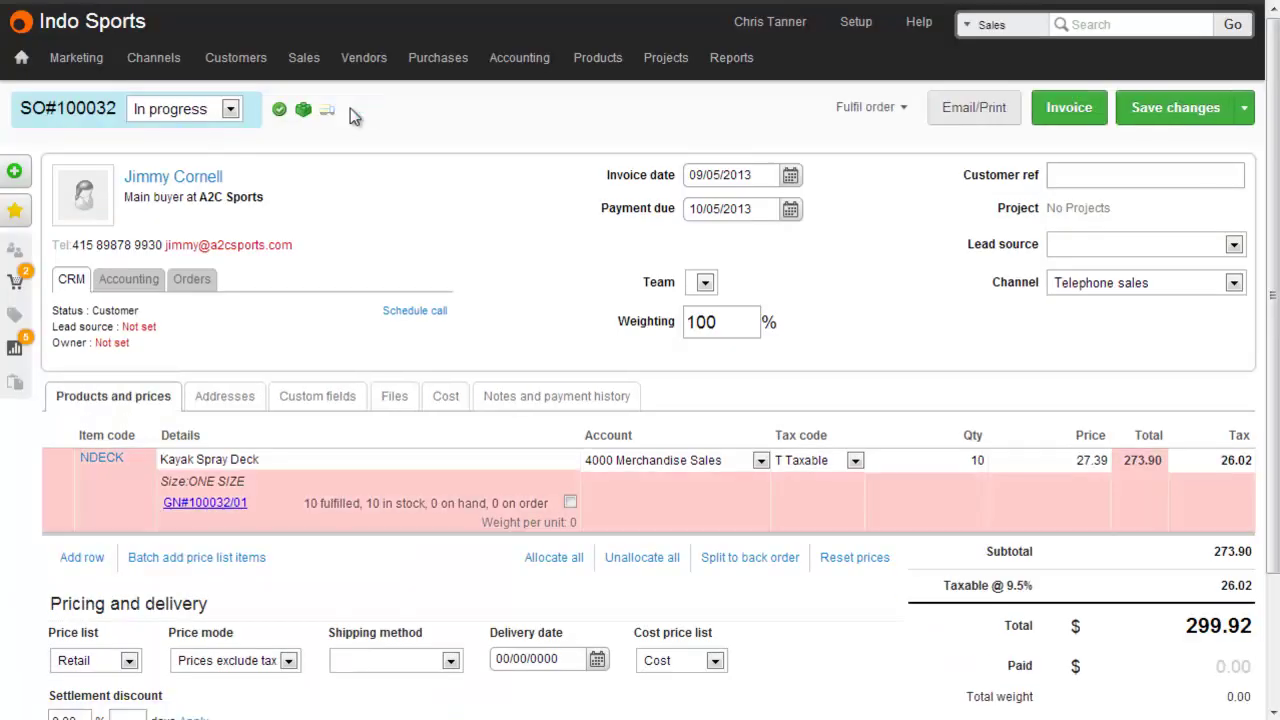
{"action": "mouse_move", "coordinate": [310, 116]}
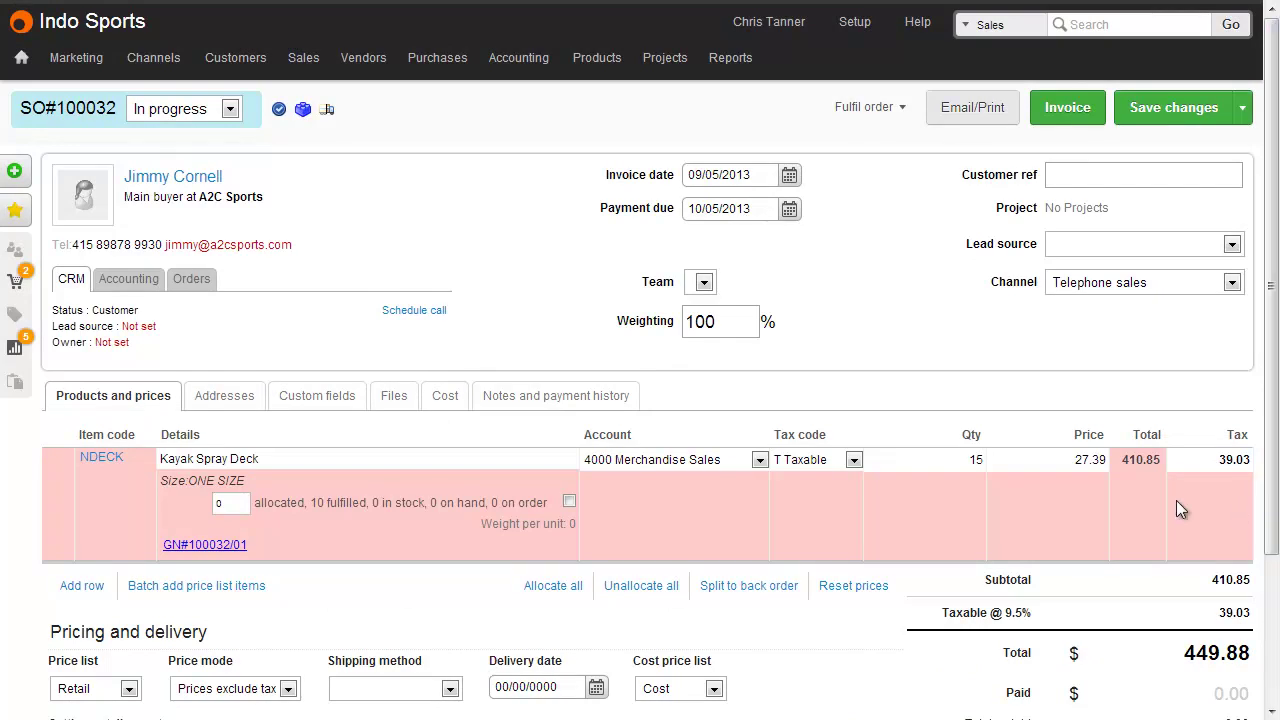
{"action": "mouse_move", "coordinate": [981, 500]}
- Partially fulfil the 5 remaining Kayak Spray Decks from the Drop-ship supplier, Next day shipping, status In progress
{"action": "left_click", "coordinate": [845, 110]}
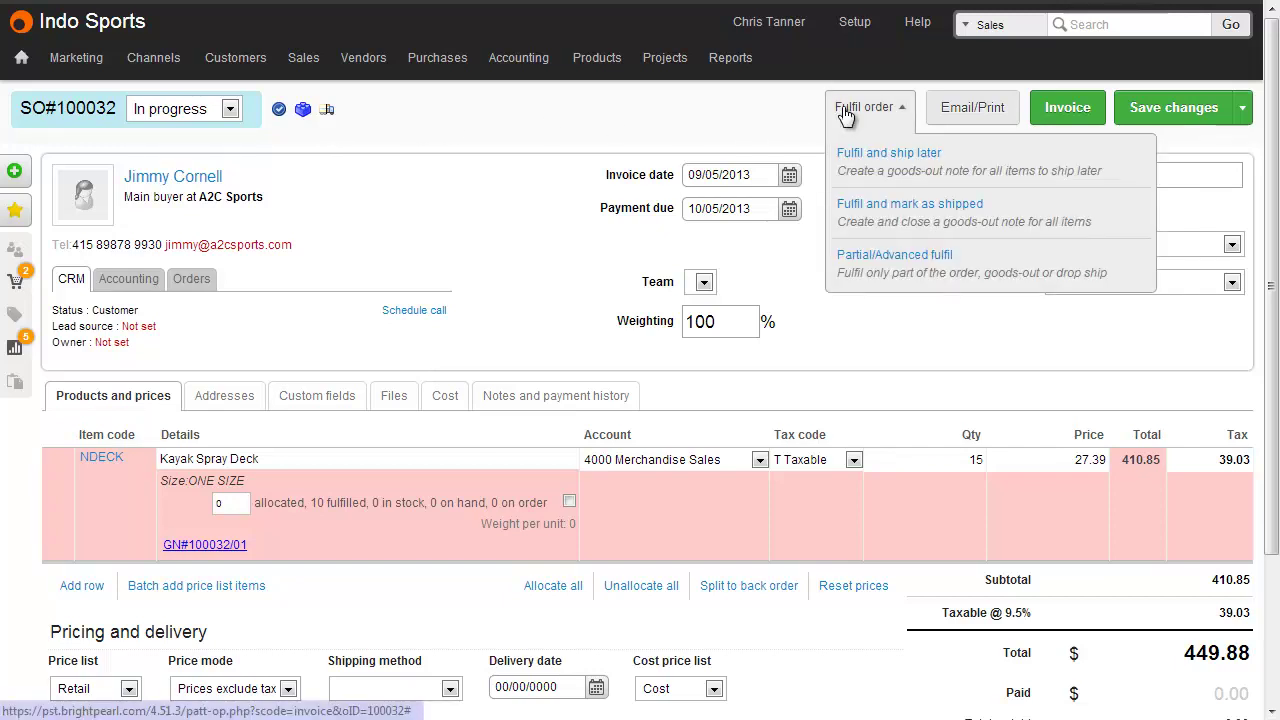
{"action": "left_click", "coordinate": [897, 273]}
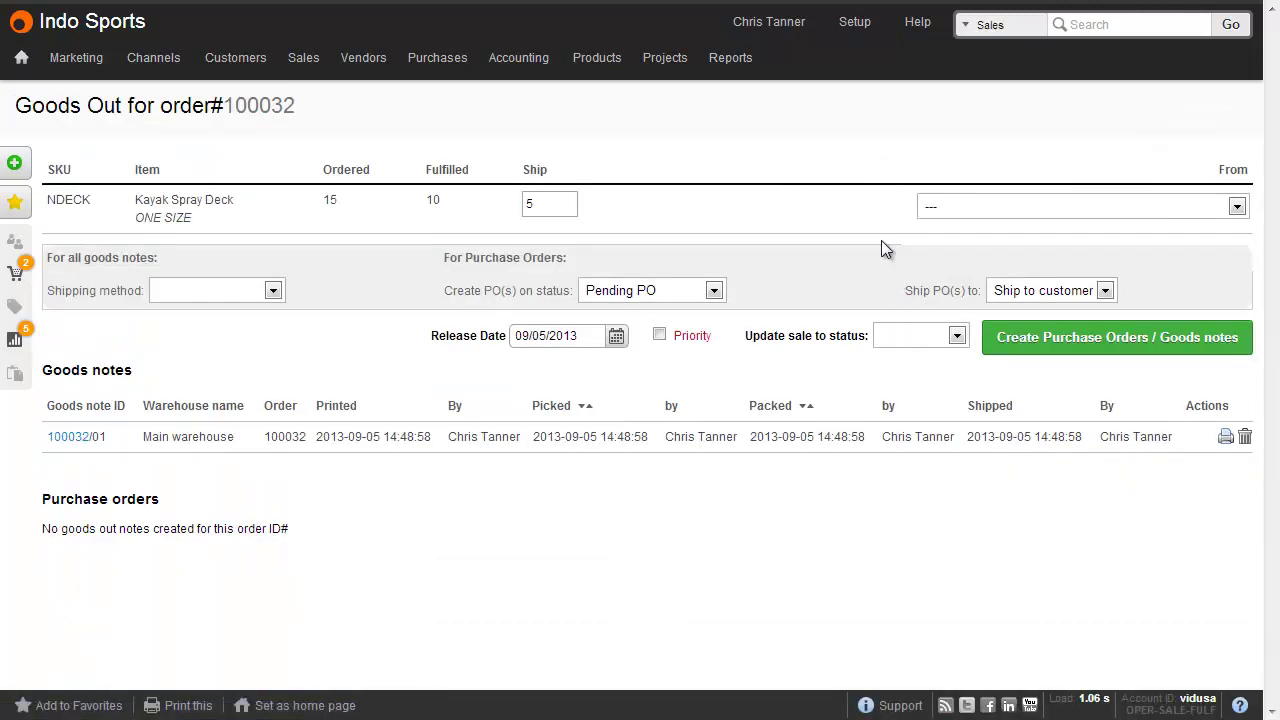
{"action": "left_click", "coordinate": [970, 215]}
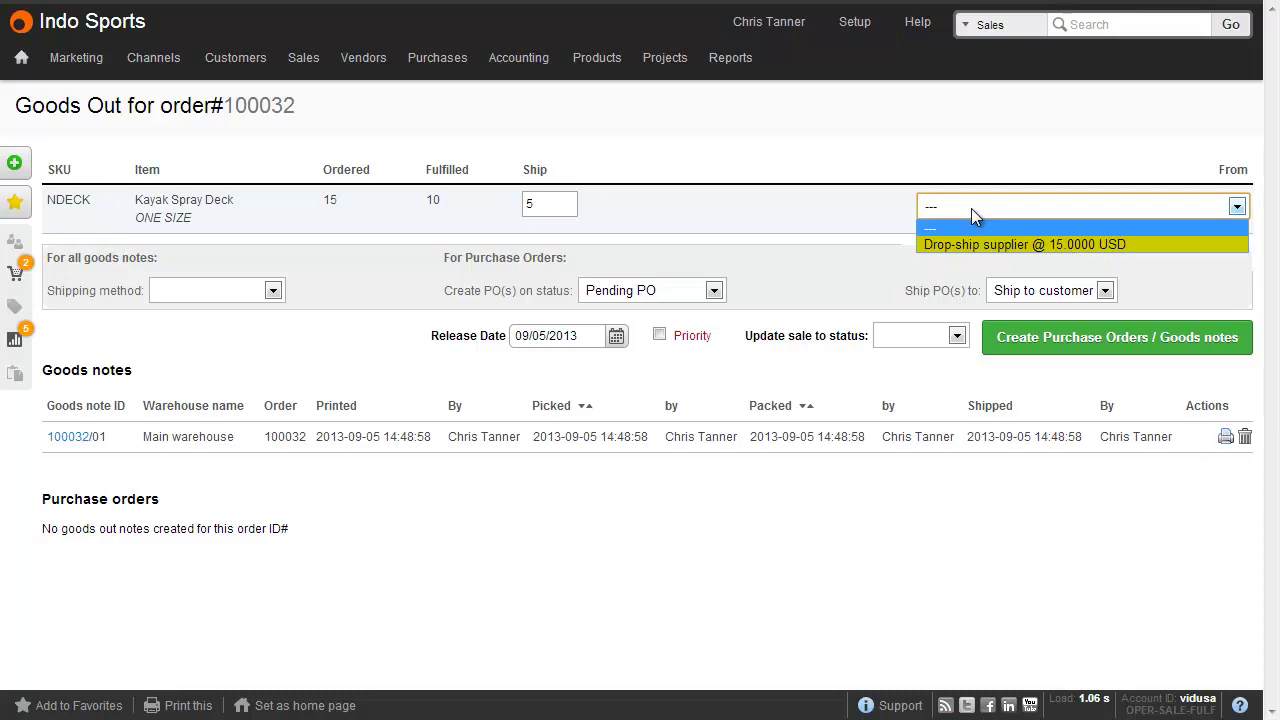
{"action": "left_click", "coordinate": [976, 241]}
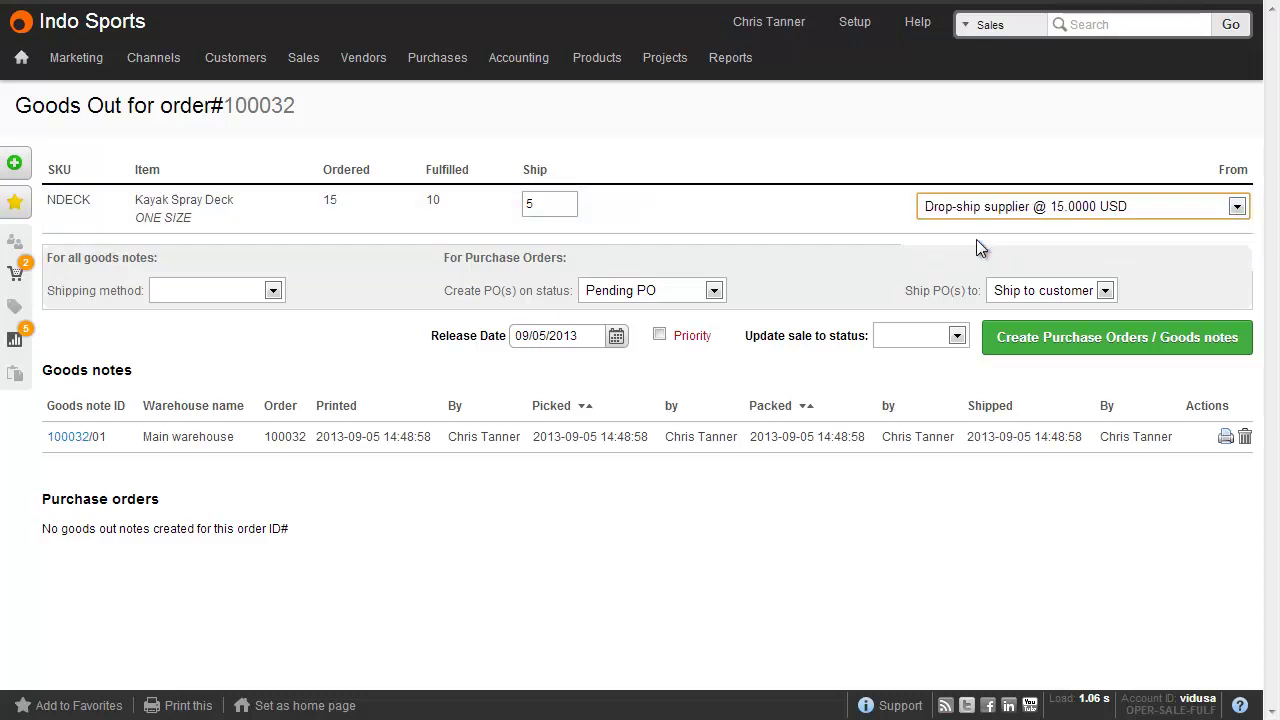
{"action": "left_click", "coordinate": [272, 290]}
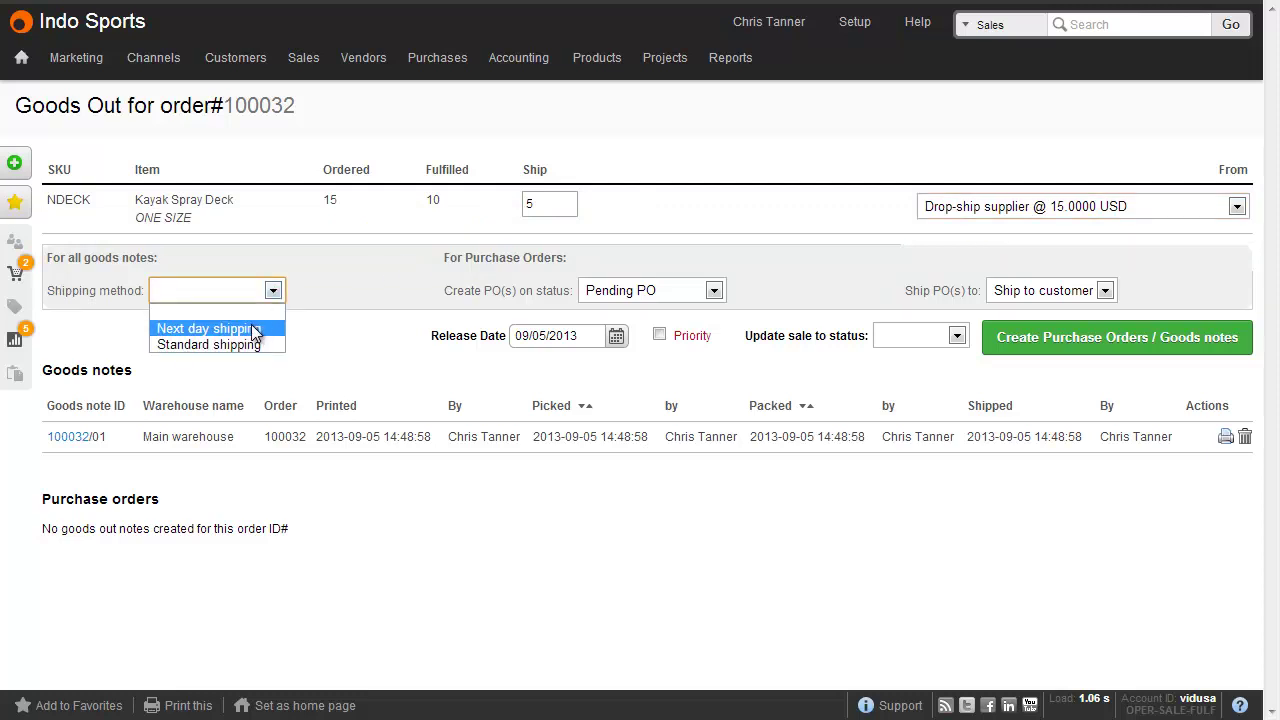
{"action": "left_click", "coordinate": [256, 329]}
{"action": "left_click", "coordinate": [906, 338]}
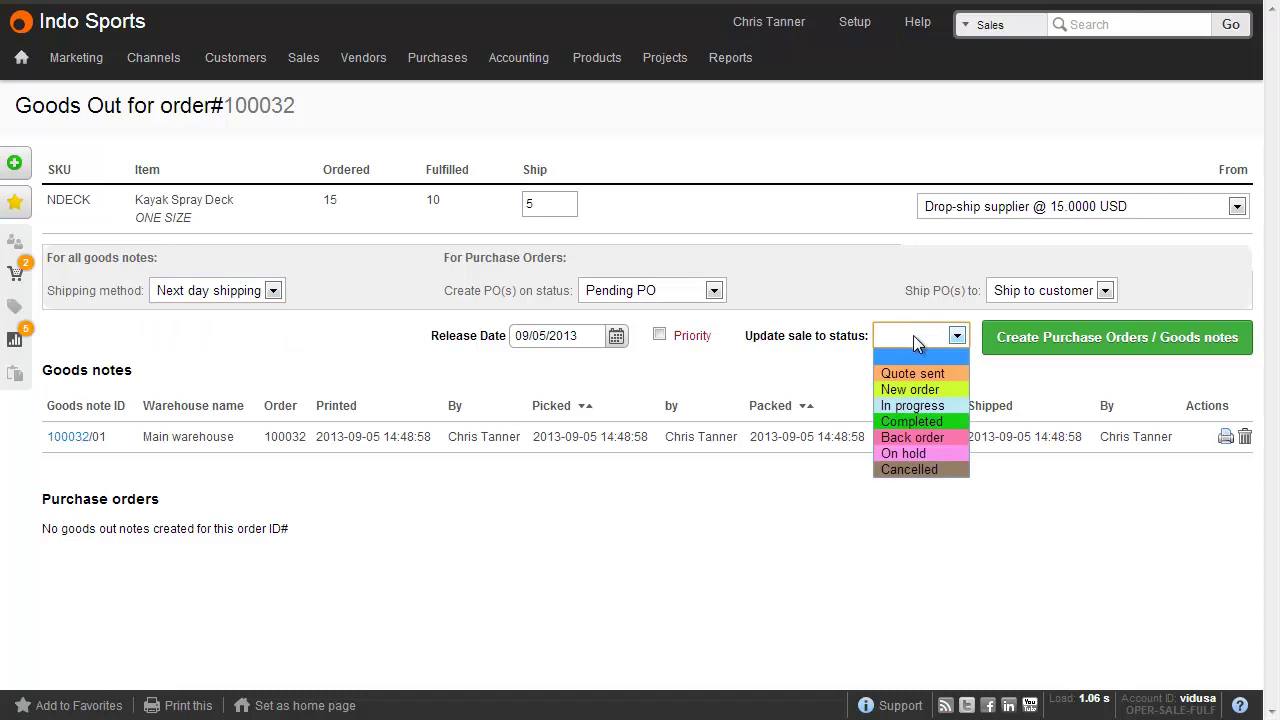
{"action": "left_click", "coordinate": [931, 406]}
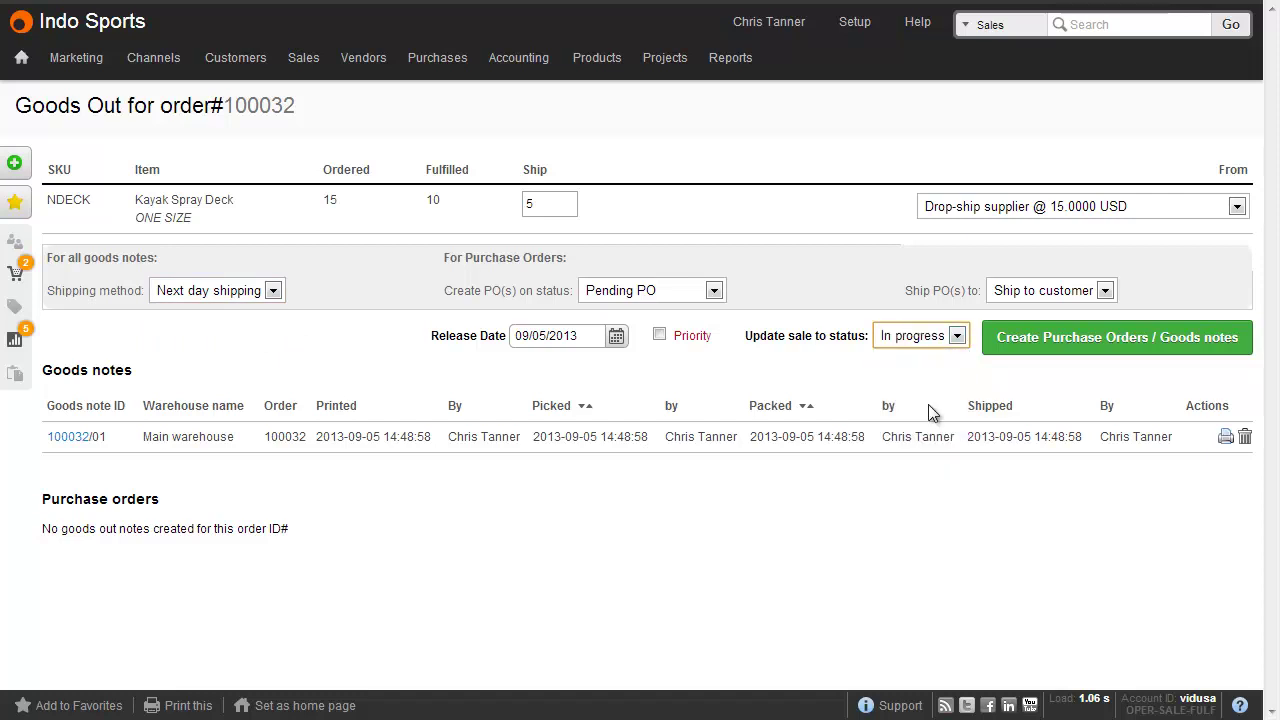
{"action": "left_click", "coordinate": [1048, 352]}
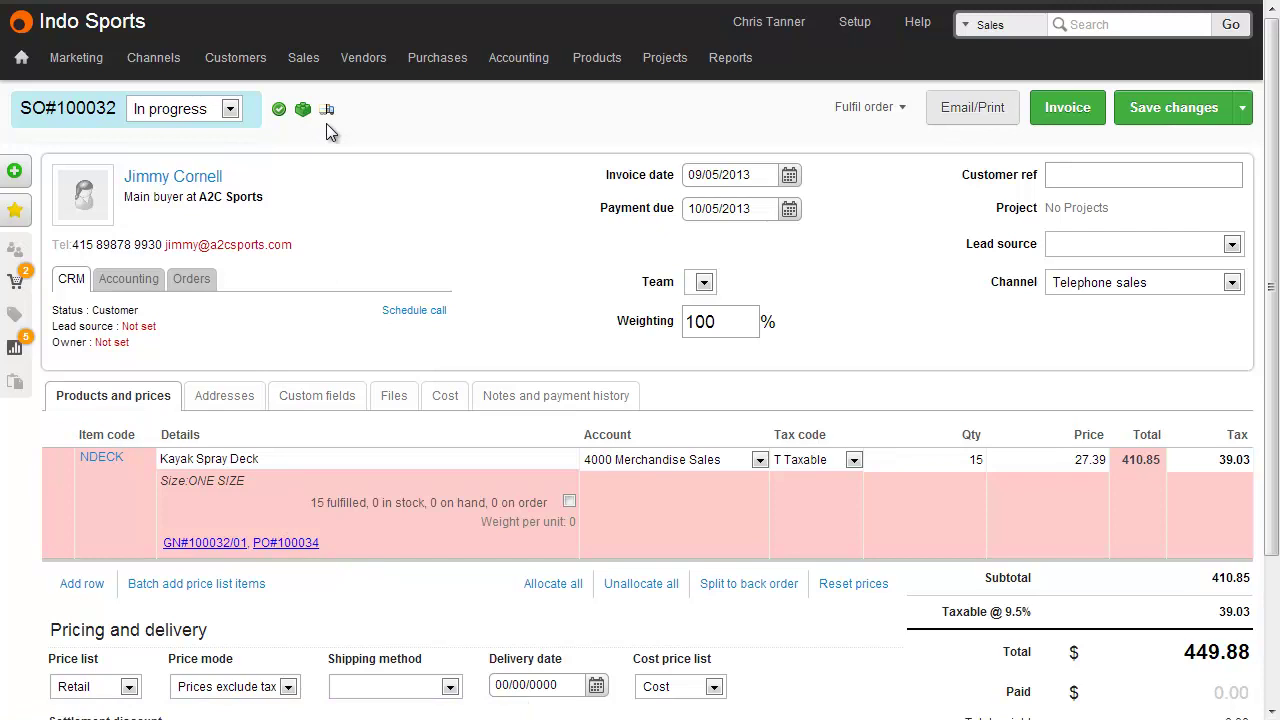
- Open PO#100034 and email it as a PDF to the first listed recipient address
{"action": "left_click", "coordinate": [296, 550]}
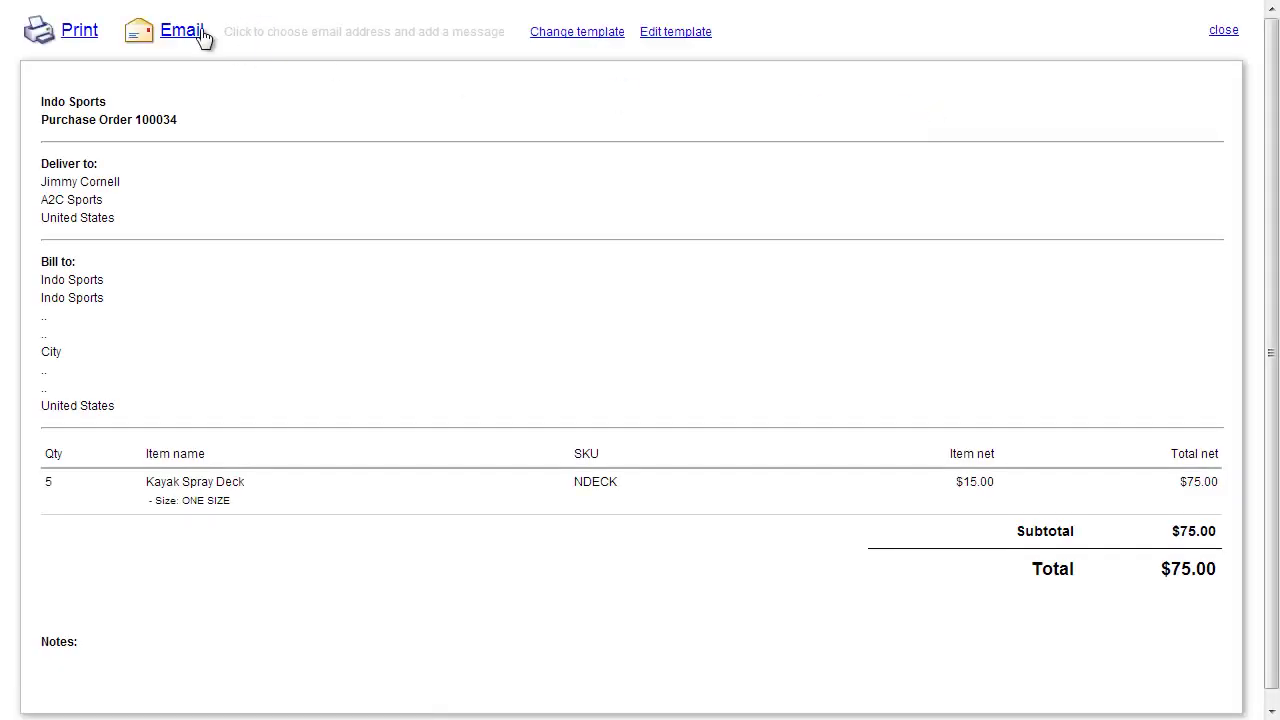
{"action": "left_click", "coordinate": [200, 33]}
{"action": "left_click", "coordinate": [128, 127]}
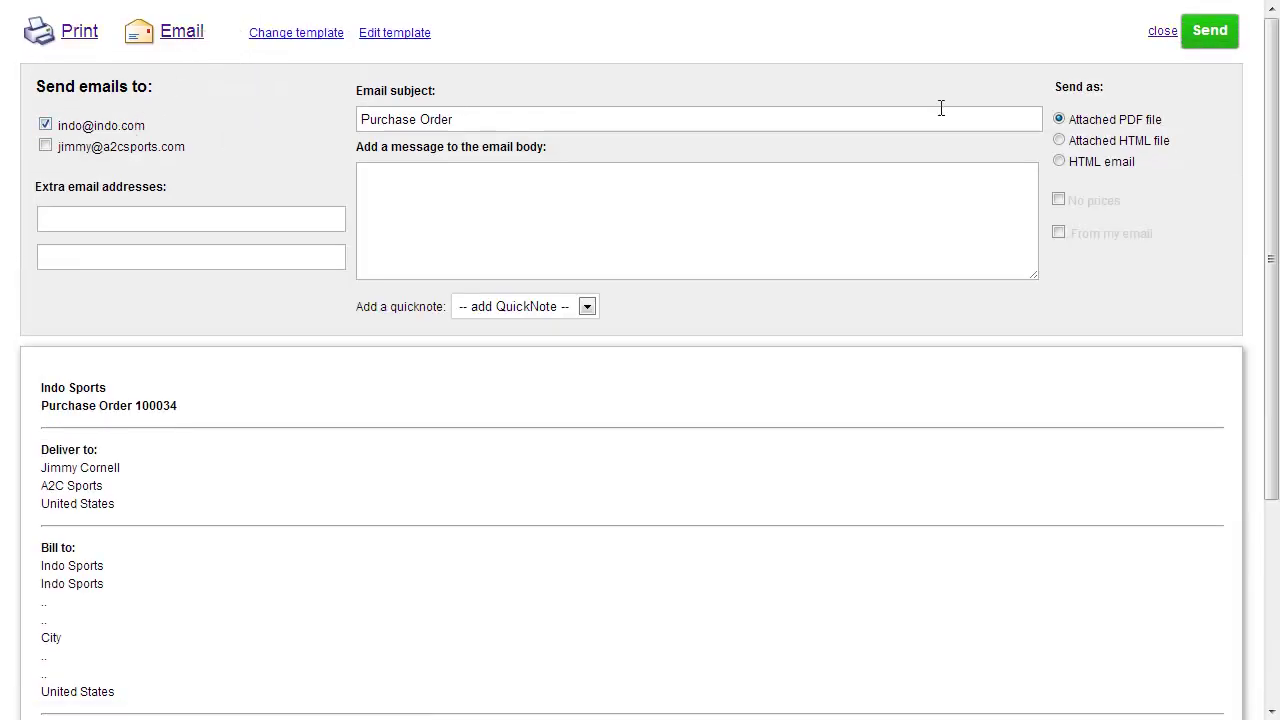
{"action": "left_click", "coordinate": [1205, 48]}
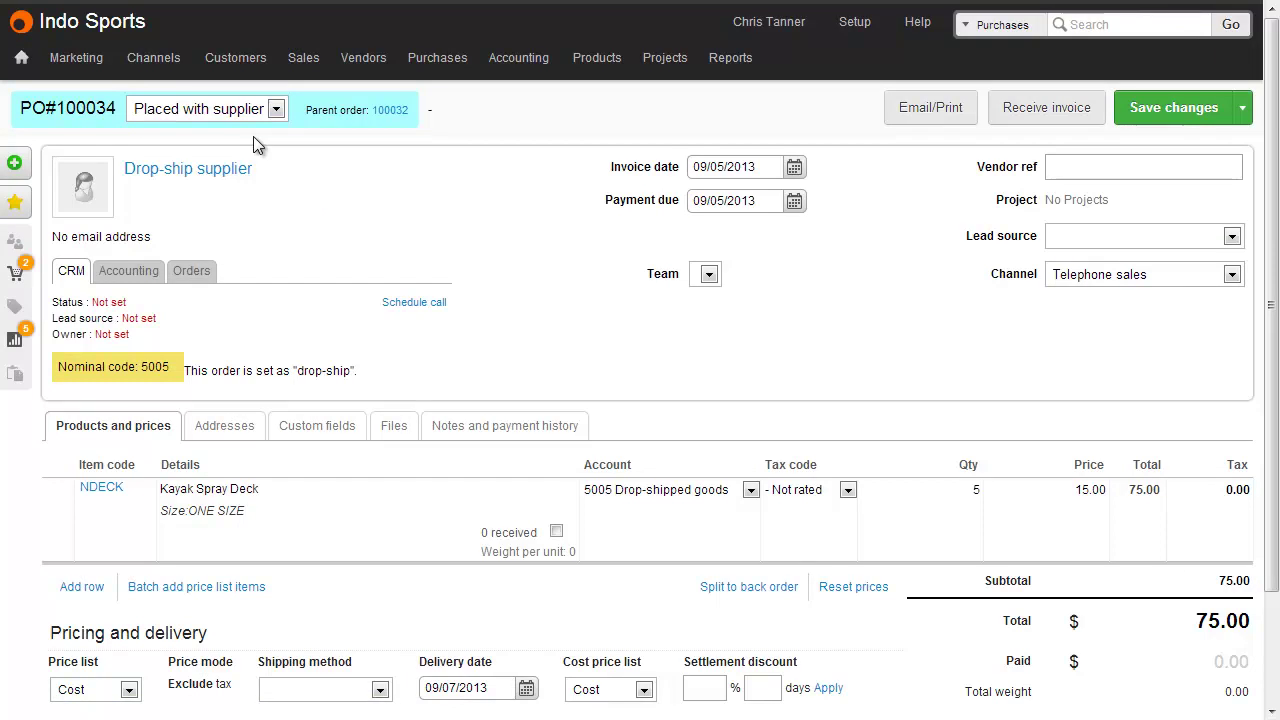
{"action": "mouse_move", "coordinate": [215, 372]}
- Receive the supplier invoice on PO#100034 with its vendor reference, cost prices unchanged, then return to SO#100032
{"action": "left_click", "coordinate": [1053, 112]}
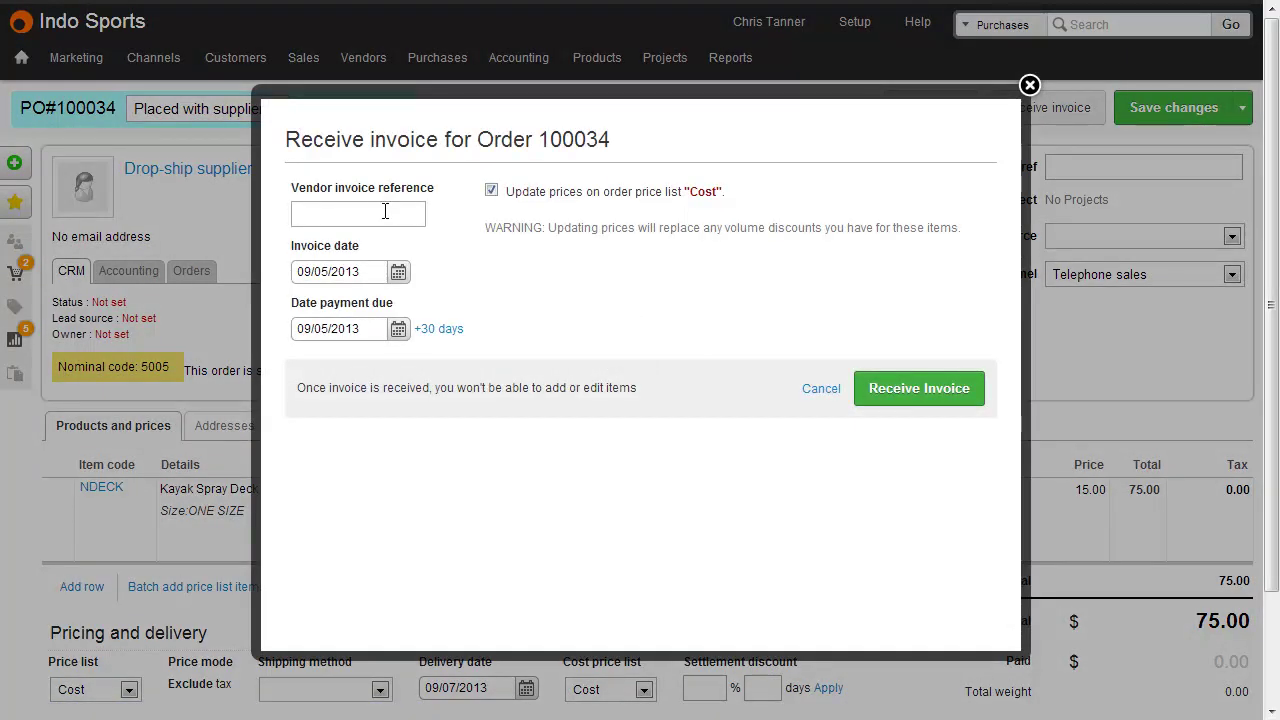
{"action": "left_click", "coordinate": [385, 211]}
{"action": "type", "text": "73774657"}
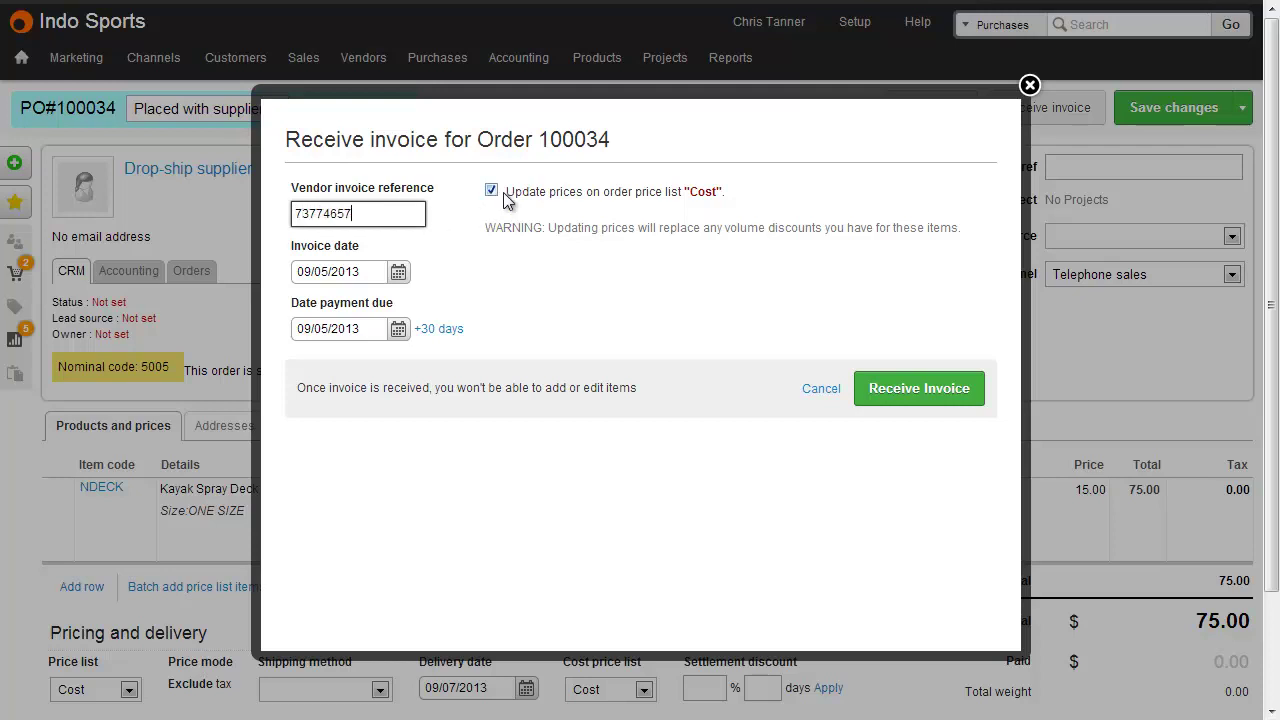
{"action": "left_click", "coordinate": [503, 192]}
{"action": "left_click", "coordinate": [893, 391]}
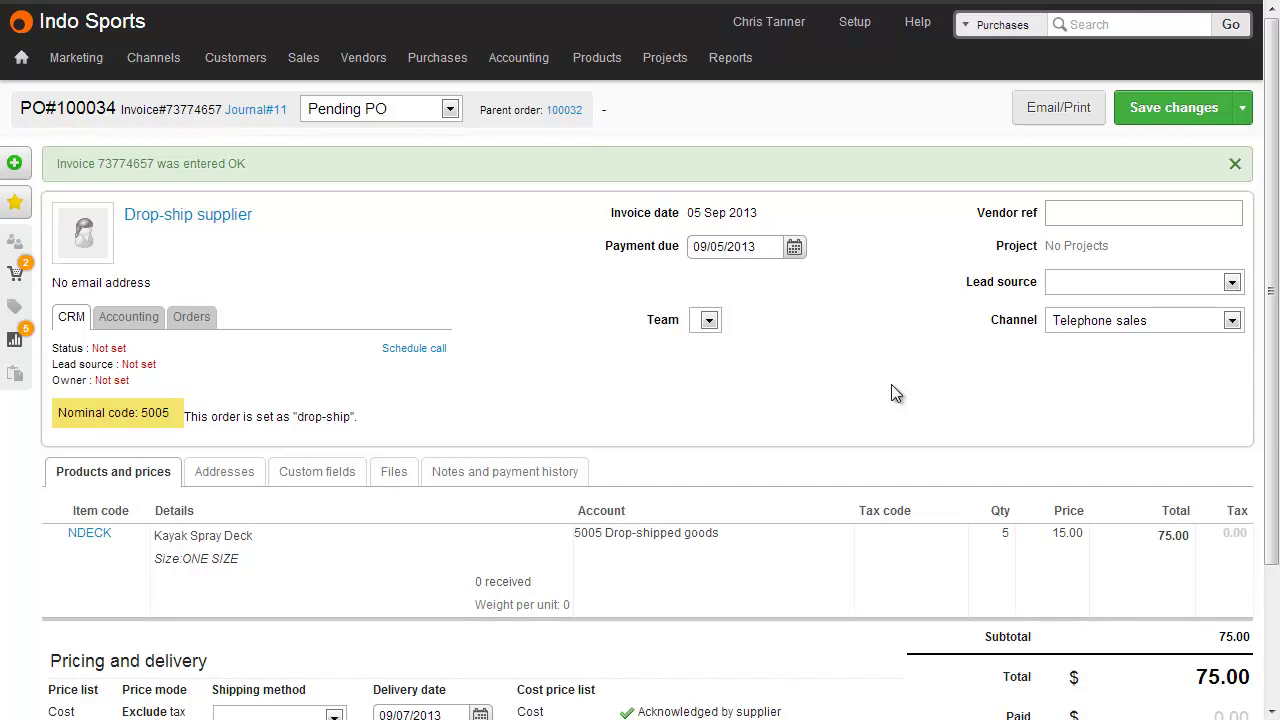
{"action": "left_click", "coordinate": [564, 111]}
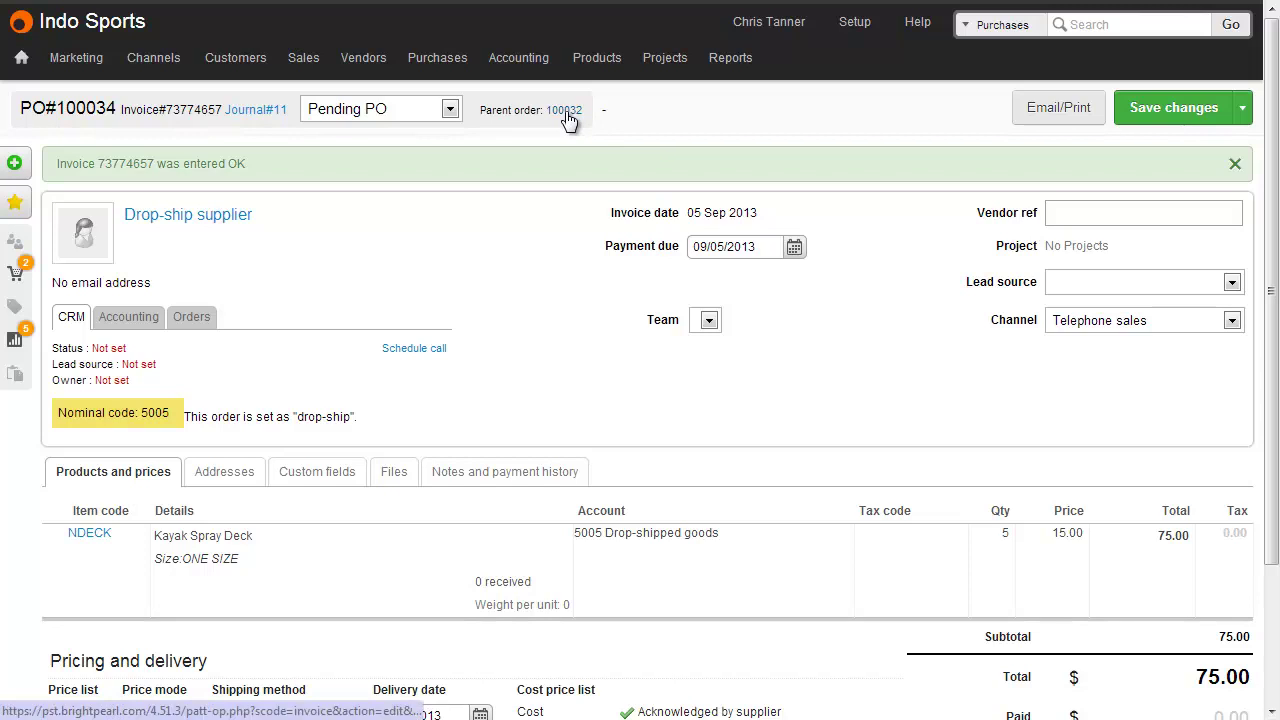